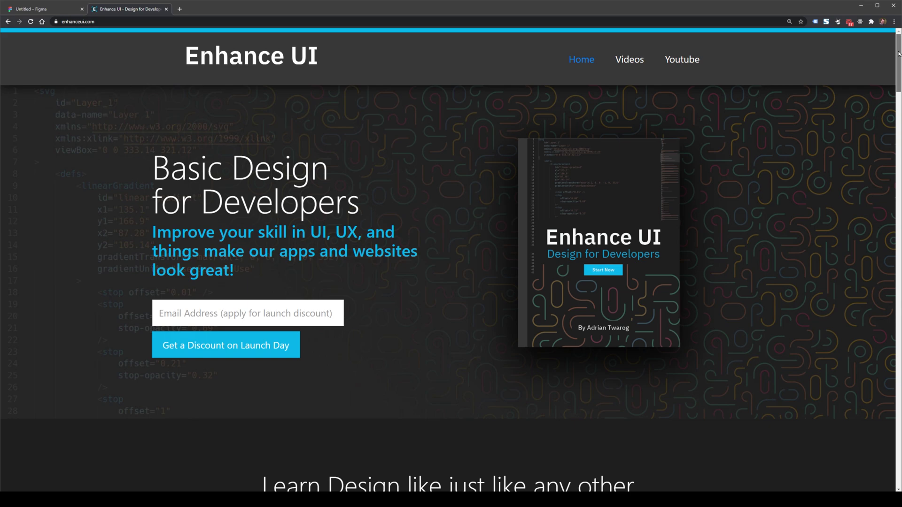
pyautogui.moveTo(899, 53); pyautogui.dragTo(899, 61)
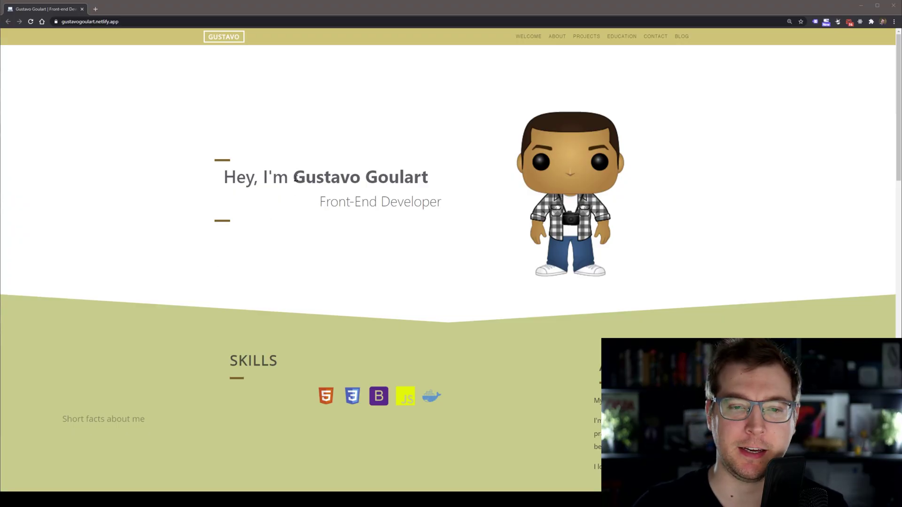
pyautogui.moveTo(295, 178); pyautogui.dragTo(359, 178)
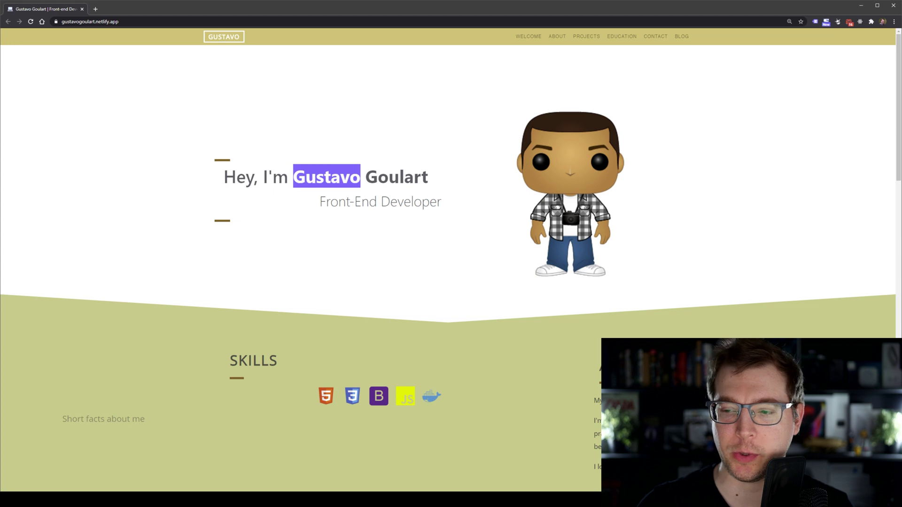
pyautogui.click(359, 178)
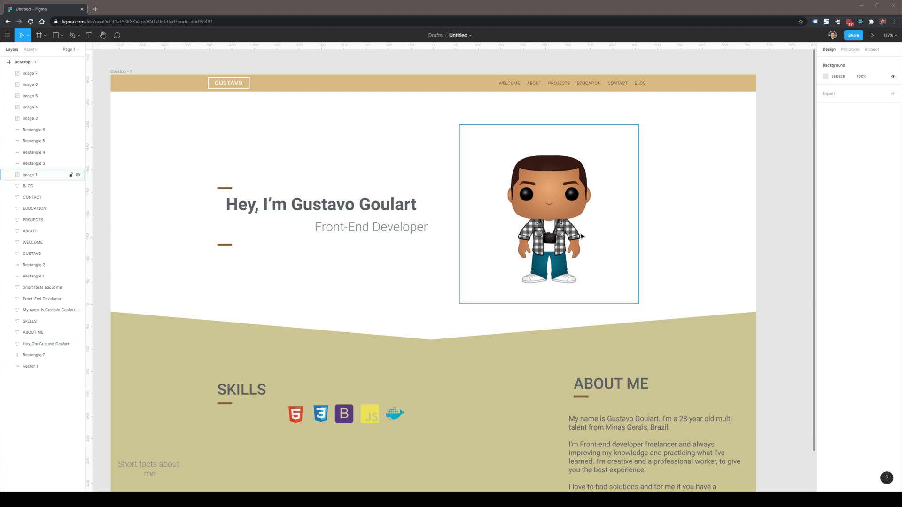
pyautogui.moveTo(316, 208); pyautogui.dragTo(325, 170)
pyautogui.hotkey('ctrl', 'z')
pyautogui.moveTo(557, 220); pyautogui.dragTo(579, 228)
pyautogui.hotkey('ctrl', 'z')
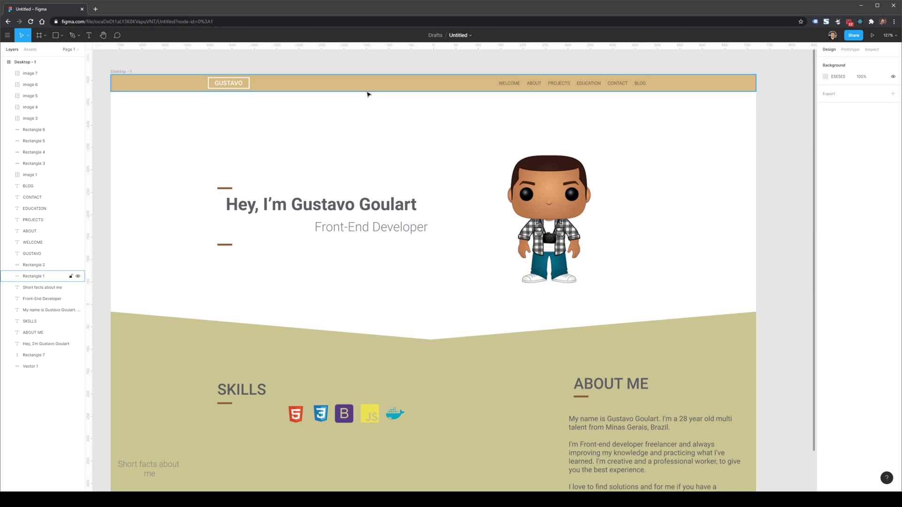
pyautogui.moveTo(197, 123); pyautogui.dragTo(651, 69)
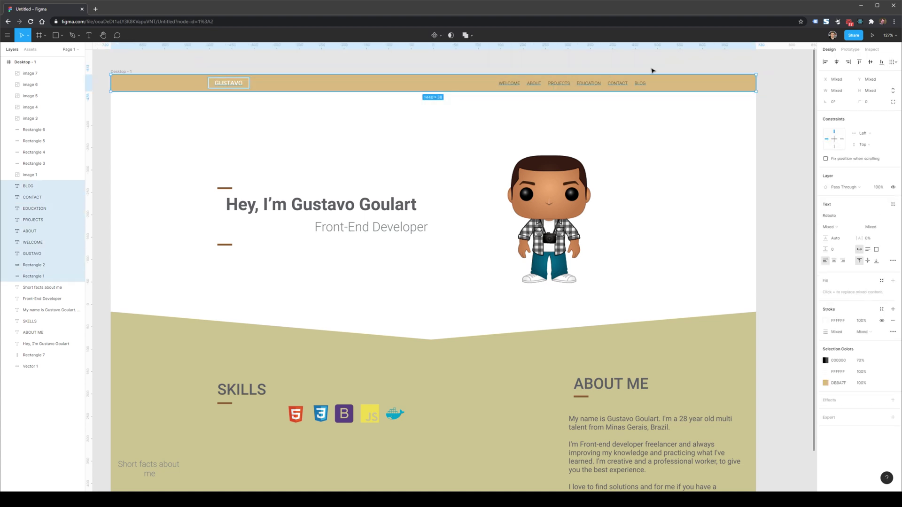
pyautogui.click(410, 120)
pyautogui.click(413, 90)
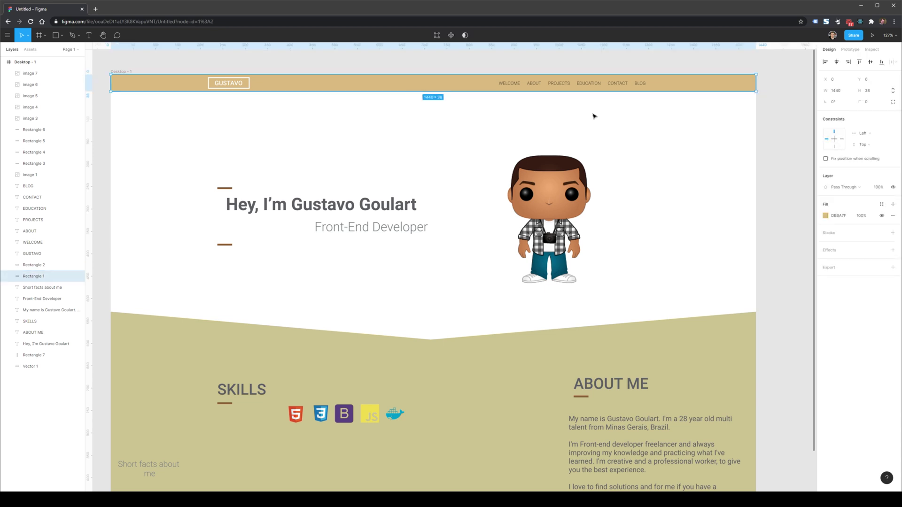
pyautogui.click(877, 91)
pyautogui.click(653, 115)
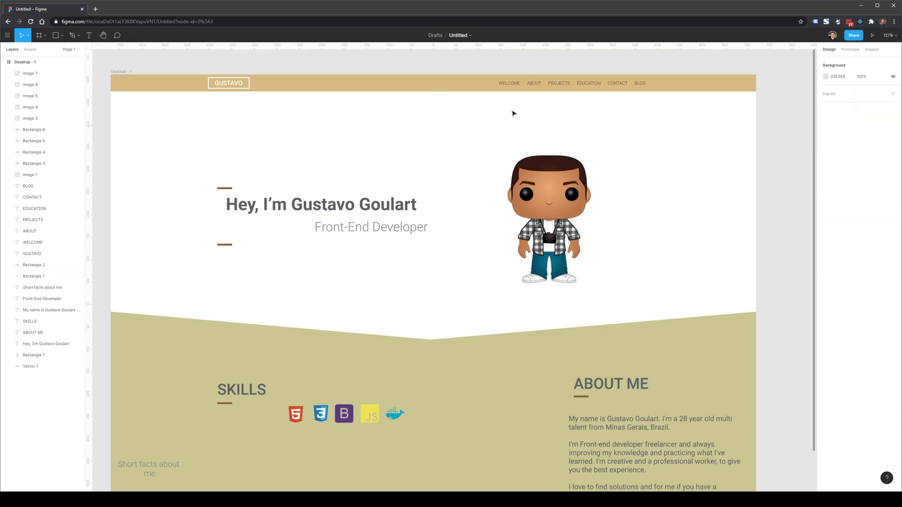
pyautogui.click(463, 86)
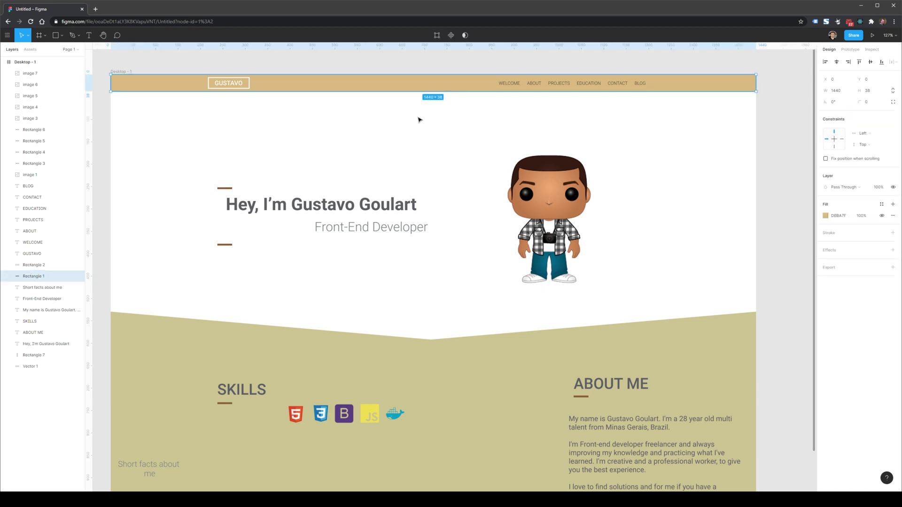
pyautogui.click(509, 83)
pyautogui.keyDown('shift'); pyautogui.click(534, 83); pyautogui.keyUp('shift')
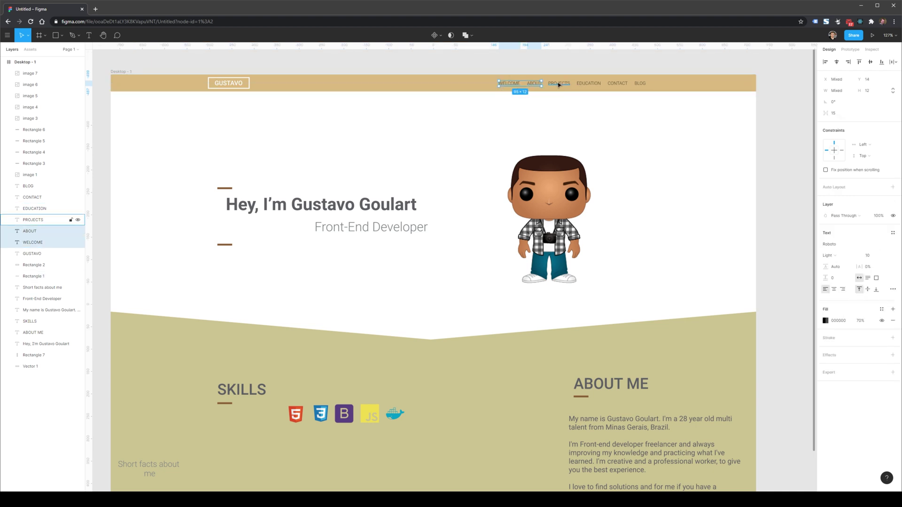
pyautogui.keyDown('shift'); pyautogui.click(559, 83); pyautogui.keyUp('shift')
pyautogui.keyDown('shift'); pyautogui.click(599, 85); pyautogui.keyUp('shift')
pyautogui.keyDown('shift'); pyautogui.click(620, 84); pyautogui.keyUp('shift')
pyautogui.keyDown('shift'); pyautogui.click(642, 84); pyautogui.keyUp('shift')
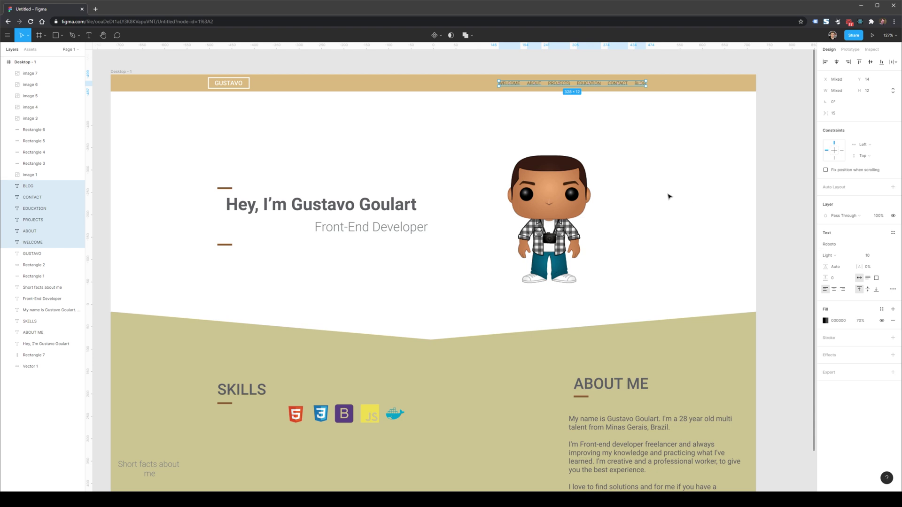
pyautogui.click(544, 106)
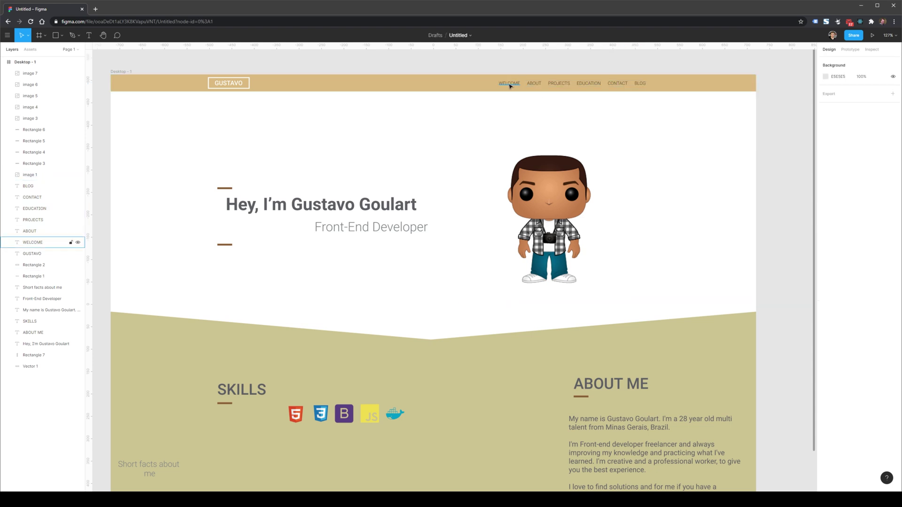
# Move the WELCOME navigation link left to about X 716 in the header bar and set its font size to 16
pyautogui.moveTo(511, 84); pyautogui.dragTo(446, 85)
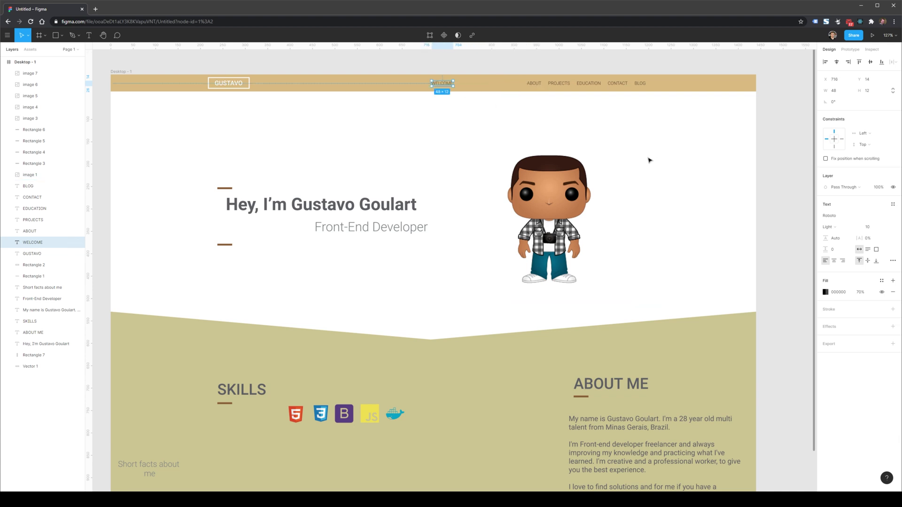
pyautogui.click(869, 228)
pyautogui.write('16')
pyautogui.press('Return')
pyautogui.click(538, 117)
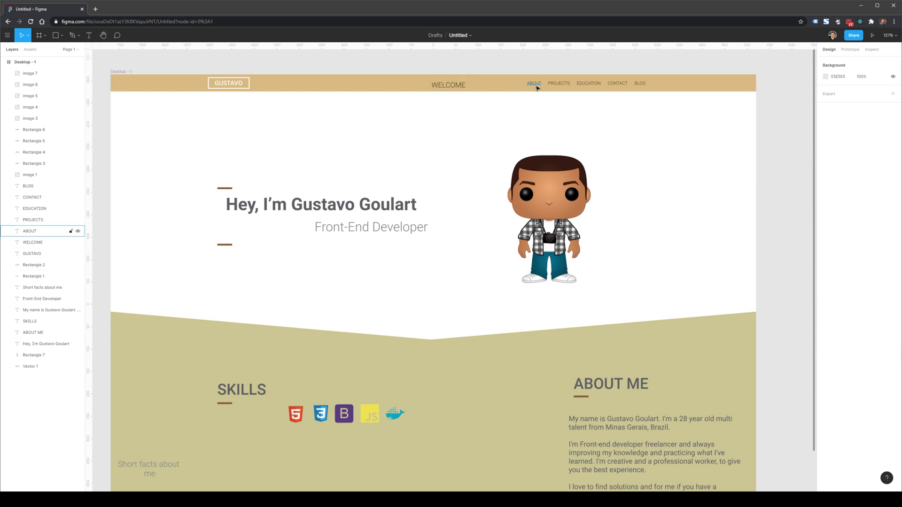
# Set the ABOUT link's font size to 16 and move it to about 30 px right of WELCOME
pyautogui.click(534, 83)
pyautogui.click(873, 227)
pyautogui.write('16')
pyautogui.press('Return')
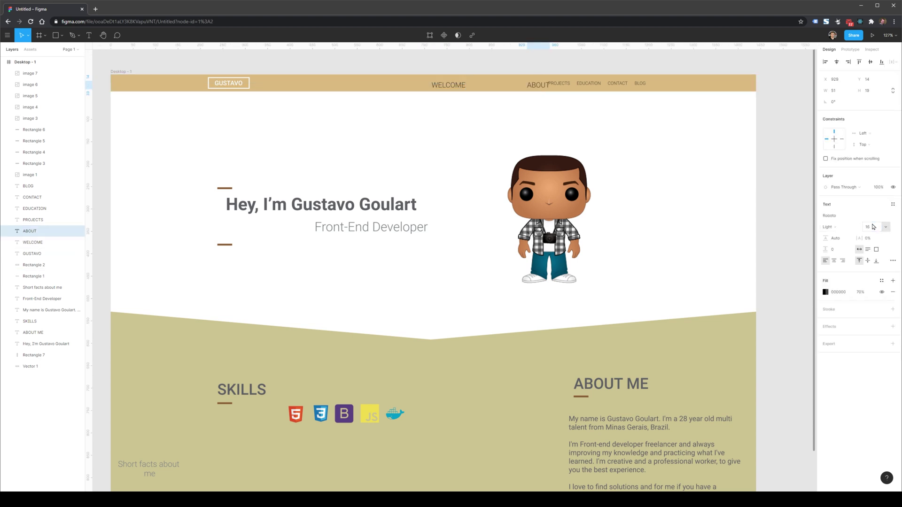
pyautogui.moveTo(533, 87); pyautogui.dragTo(493, 87)
pyautogui.click(499, 115)
# Set the PROJECTS link's font size to 16 and place it about 30 px right of ABOUT
pyautogui.moveTo(560, 88); pyautogui.dragTo(529, 87)
pyautogui.click(874, 229)
pyautogui.write('1')
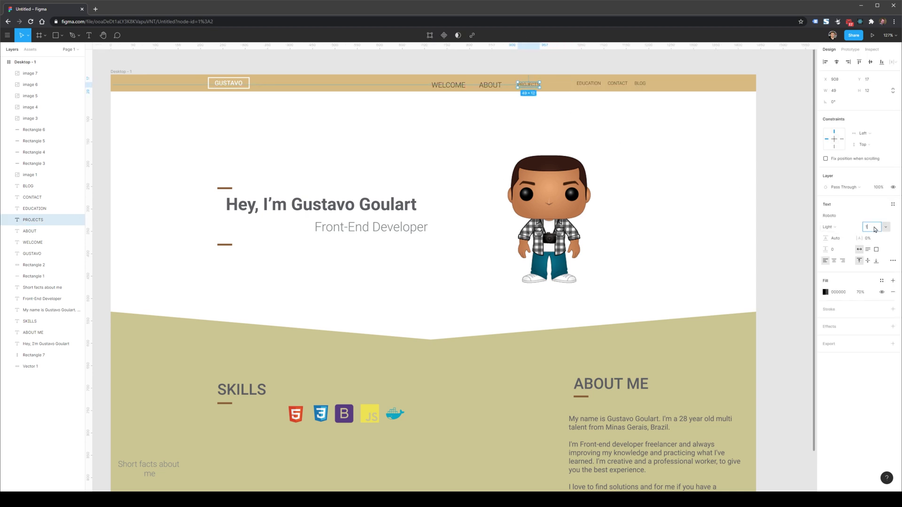
pyautogui.write('6')
pyautogui.press('Return')
pyautogui.moveTo(529, 89); pyautogui.dragTo(534, 88)
# Set the EDUCATION link's font size to 16 and place it about 30 px right of PROJECTS
pyautogui.click(585, 85)
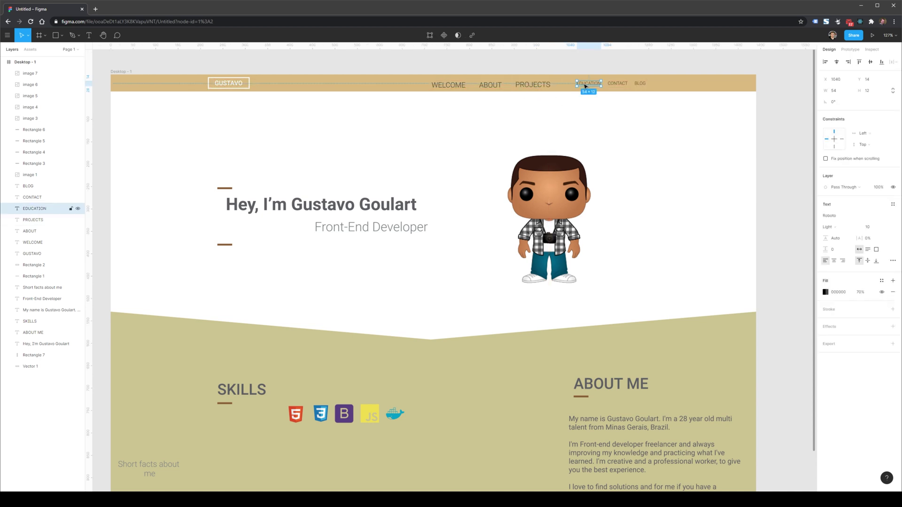
pyautogui.click(879, 230)
pyautogui.write('16')
pyautogui.press('Return')
pyautogui.moveTo(593, 88); pyautogui.dragTo(581, 87)
# Set the CONTACT link's font size to 16
pyautogui.click(617, 84)
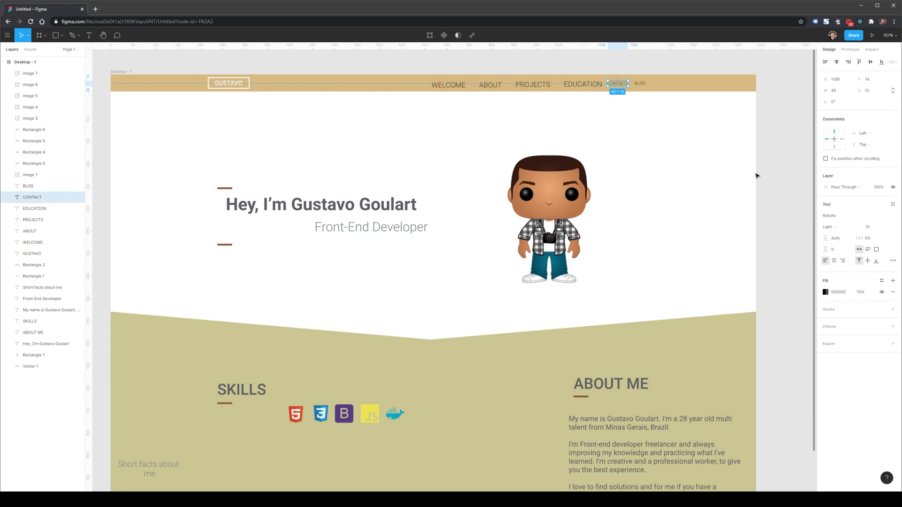
pyautogui.click(872, 227)
pyautogui.write('1')
pyautogui.press('Return')
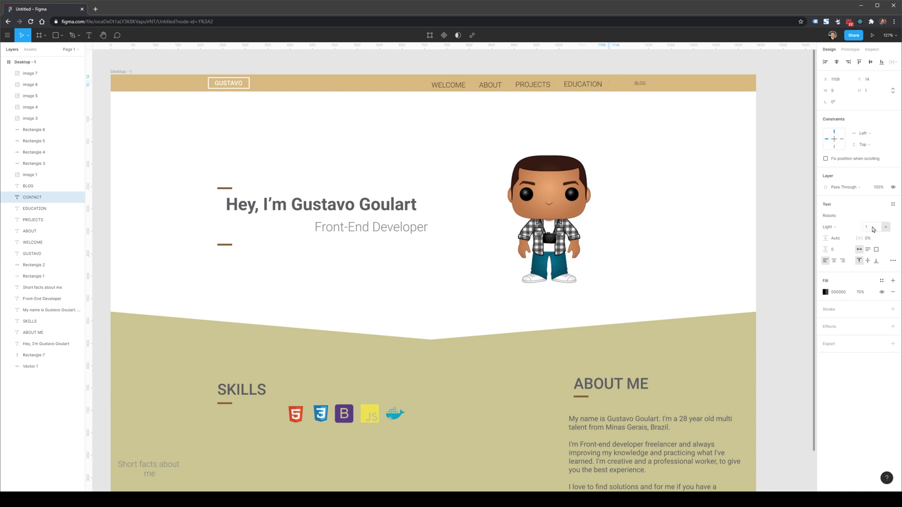
pyautogui.click(873, 227)
pyautogui.write('16')
pyautogui.press('Return')
# Move the CONTACT and BLOG links below the header bar and set BLOG's font size to 16
pyautogui.moveTo(628, 84); pyautogui.dragTo(689, 123)
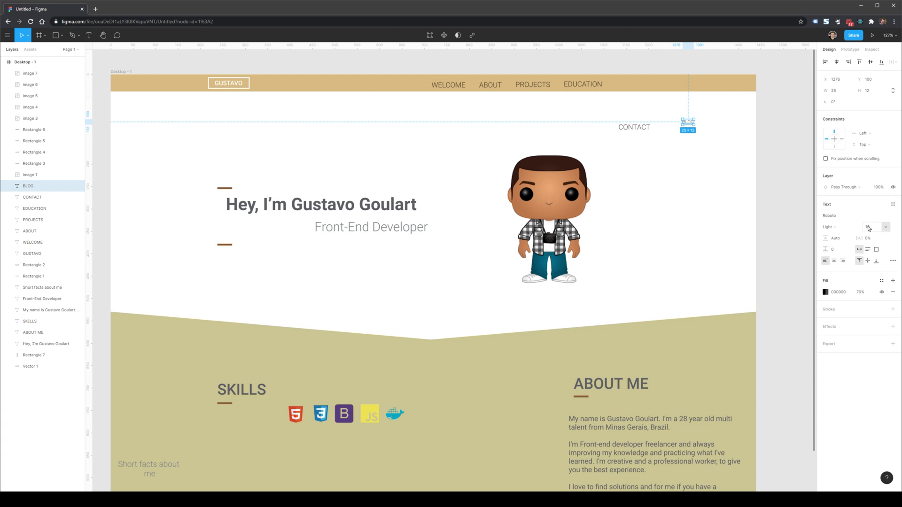
pyautogui.write('16')
pyautogui.press('Return')
# Place the CONTACT and BLOG links in the header bar to the right of EDUCATION, spaced about 30 px apart
pyautogui.click(629, 126)
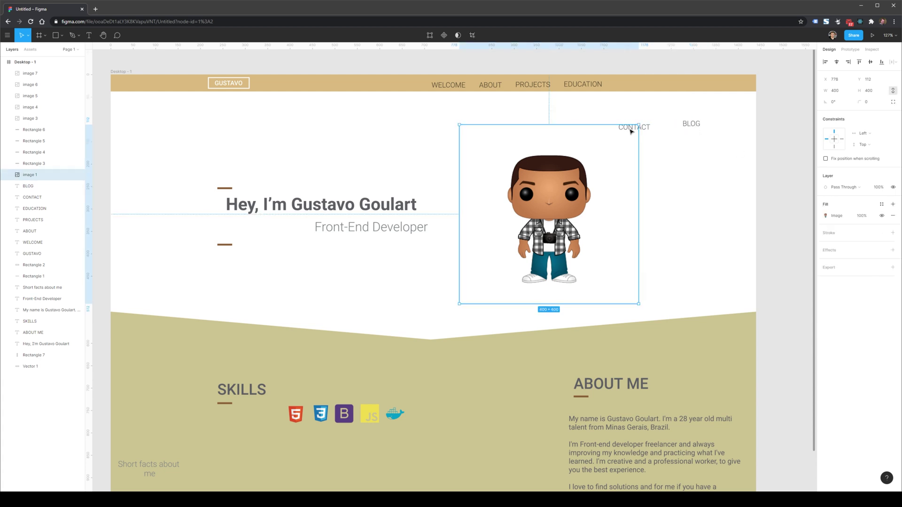
pyautogui.moveTo(645, 131); pyautogui.dragTo(638, 85)
pyautogui.click(696, 125)
pyautogui.moveTo(696, 128); pyautogui.dragTo(637, 86)
pyautogui.hotkey('ctrl', 'z')
pyautogui.keyDown('shift'); pyautogui.click(633, 86); pyautogui.keyUp('shift')
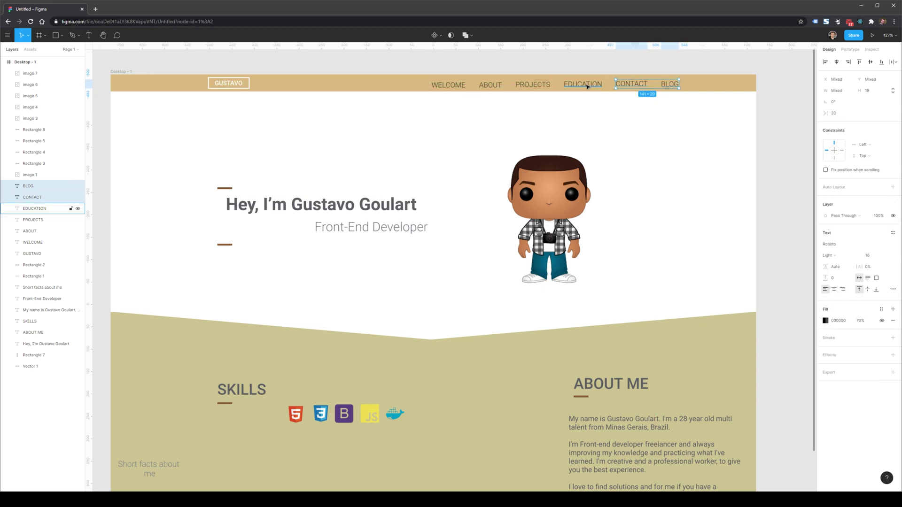
pyautogui.keyDown('shift'); pyautogui.click(595, 85); pyautogui.keyUp('shift')
pyautogui.keyDown('shift'); pyautogui.click(530, 86); pyautogui.keyUp('shift')
pyautogui.keyDown('shift'); pyautogui.click(497, 87); pyautogui.keyUp('shift')
pyautogui.keyDown('shift'); pyautogui.click(458, 87); pyautogui.keyUp('shift')
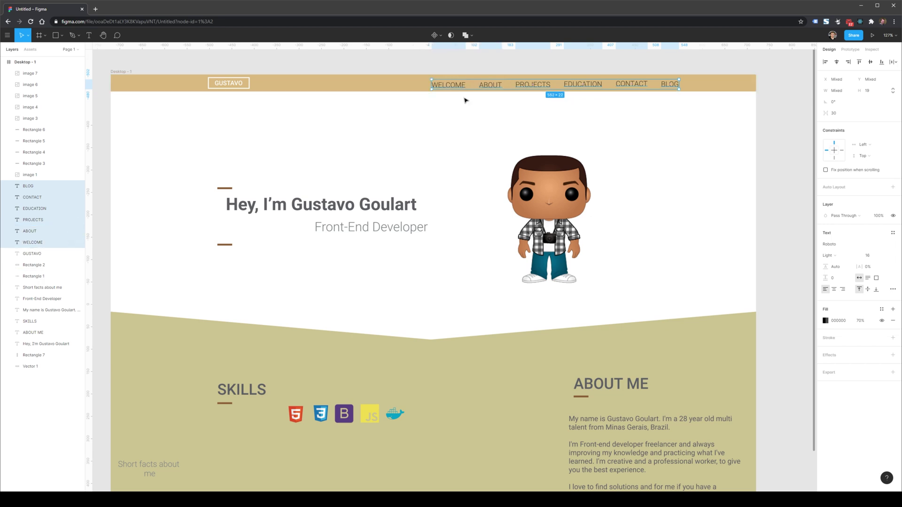
pyautogui.click(465, 100)
# Set the WELCOME link's font weight to Bold
pyautogui.click(449, 87)
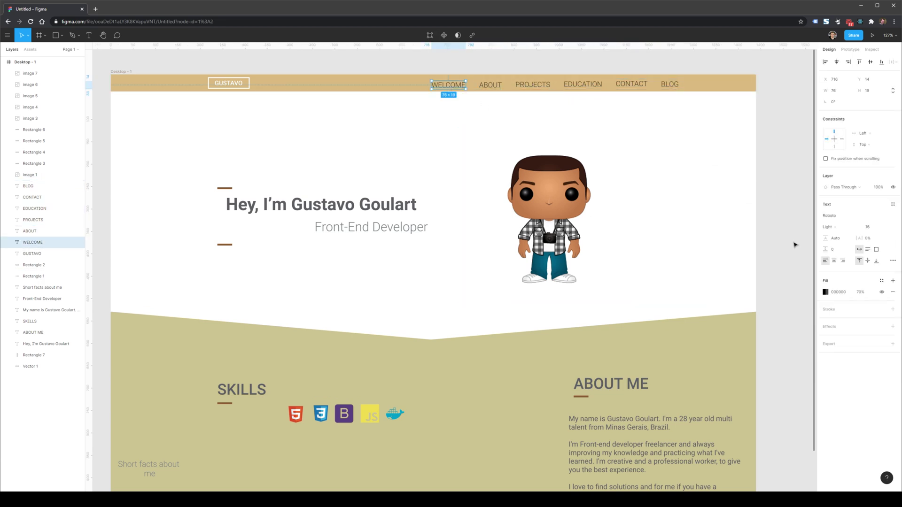
pyautogui.click(857, 230)
pyautogui.click(845, 254)
pyautogui.click(759, 203)
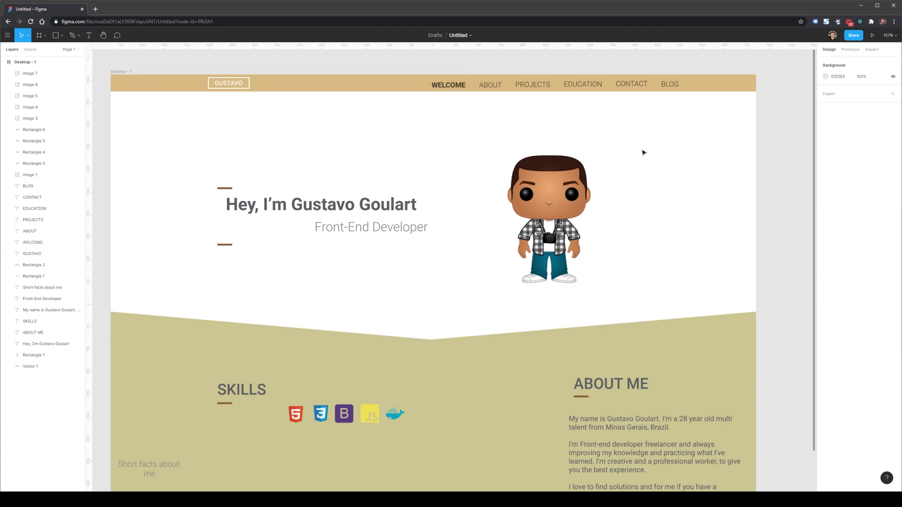
# Move all six navigation links down to about Y 21, aligned in one row
pyautogui.click(450, 86)
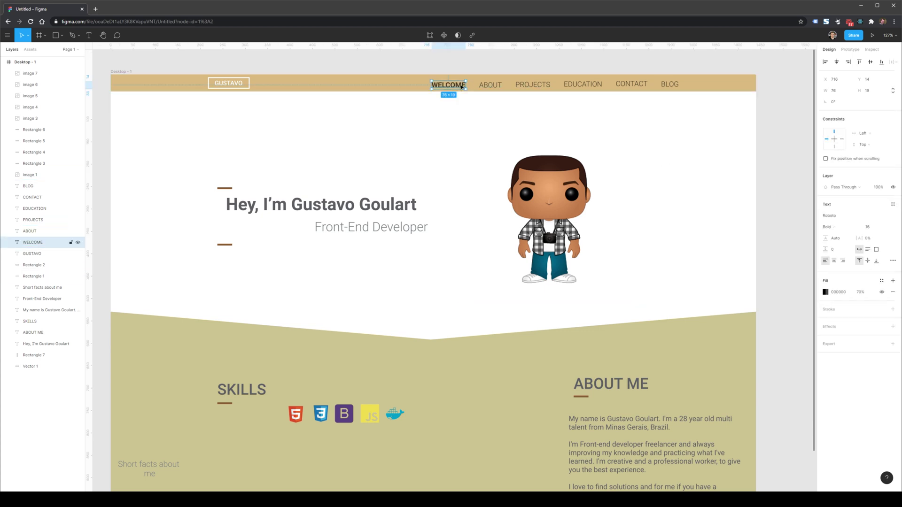
pyautogui.moveTo(457, 88); pyautogui.dragTo(490, 85)
pyautogui.click(491, 88)
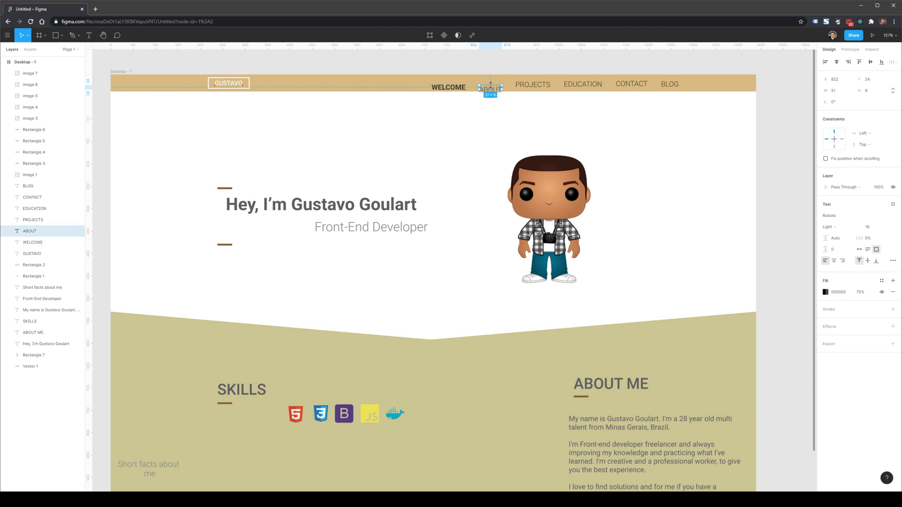
pyautogui.doubleClick(490, 91)
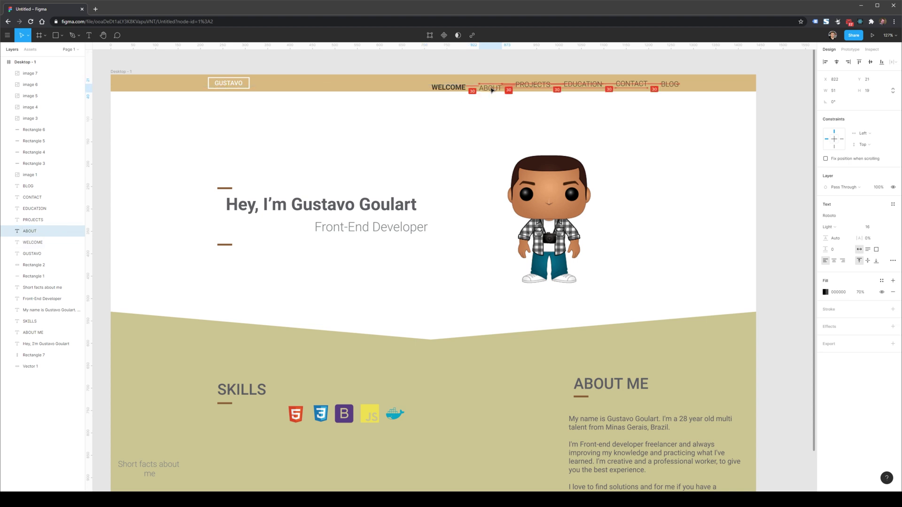
pyautogui.moveTo(491, 89); pyautogui.dragTo(491, 88)
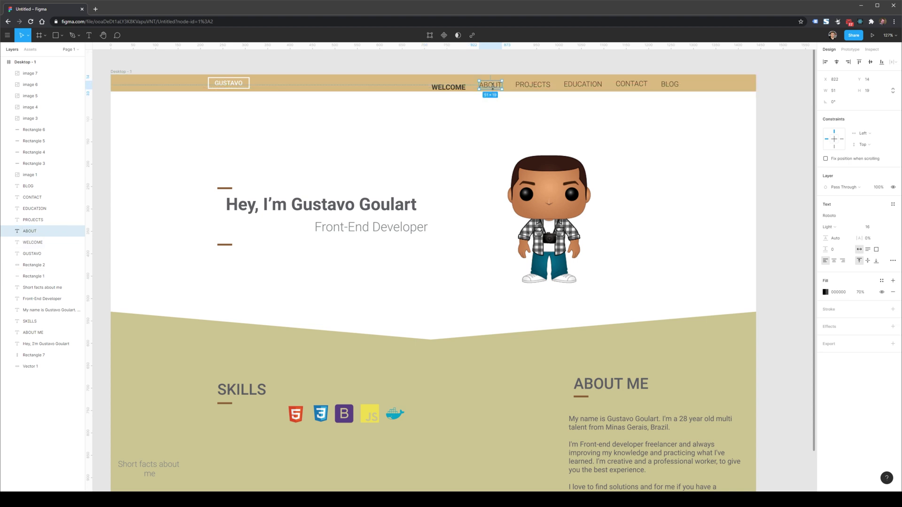
pyautogui.click(534, 87)
pyautogui.moveTo(535, 87); pyautogui.dragTo(670, 90)
pyautogui.press('Escape')
pyautogui.click(653, 89)
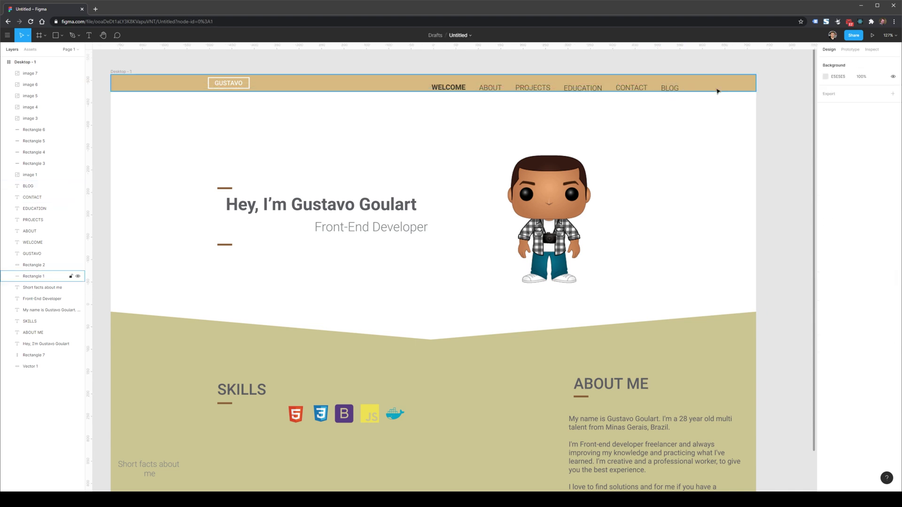
# Shrink the tan header bar from its lower edge into a thin strip about 6 px high
pyautogui.moveTo(409, 92); pyautogui.dragTo(408, 81)
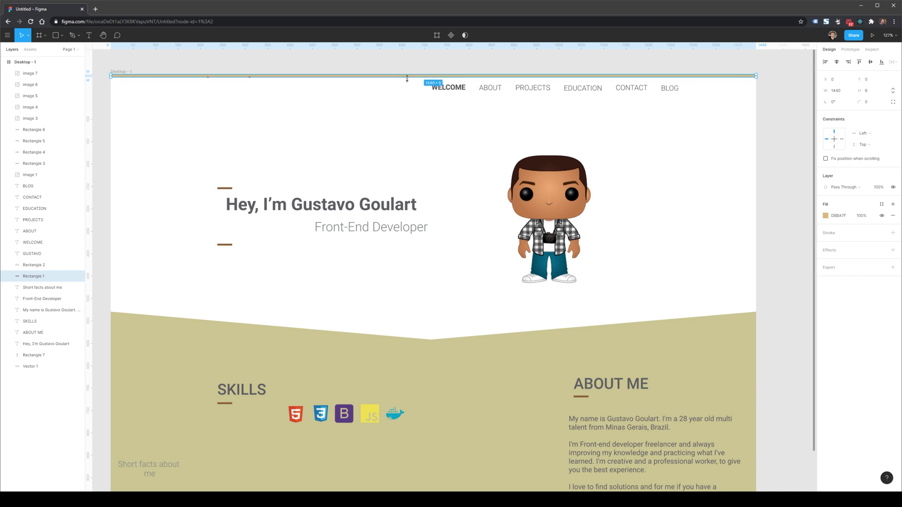
pyautogui.click(412, 115)
pyautogui.moveTo(280, 112); pyautogui.dragTo(207, 76)
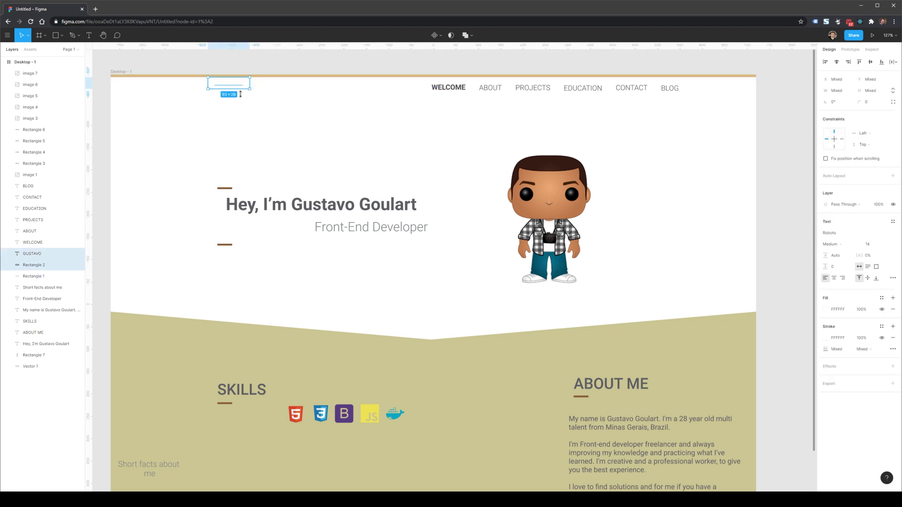
pyautogui.click(450, 88)
pyautogui.click(442, 123)
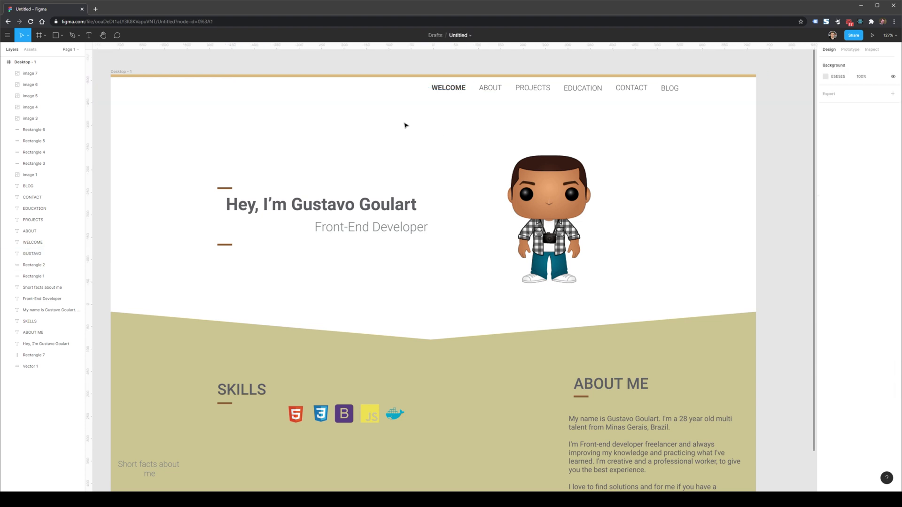
# Set the stroke colour of the logo's box in the header to black (000000)
pyautogui.moveTo(320, 119); pyautogui.dragTo(214, 85)
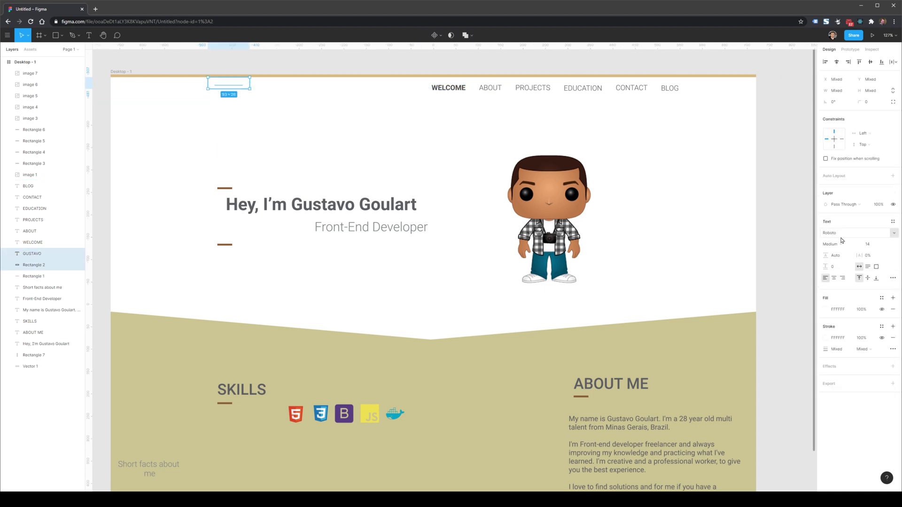
pyautogui.click(828, 341)
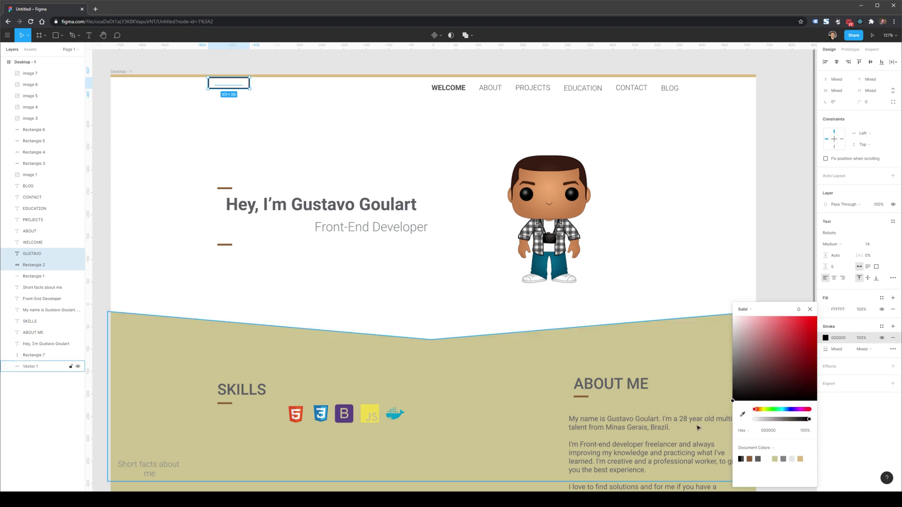
pyautogui.click(276, 115)
# Set the fill colour of the logo's text in the header to black (000000)
pyautogui.click(230, 85)
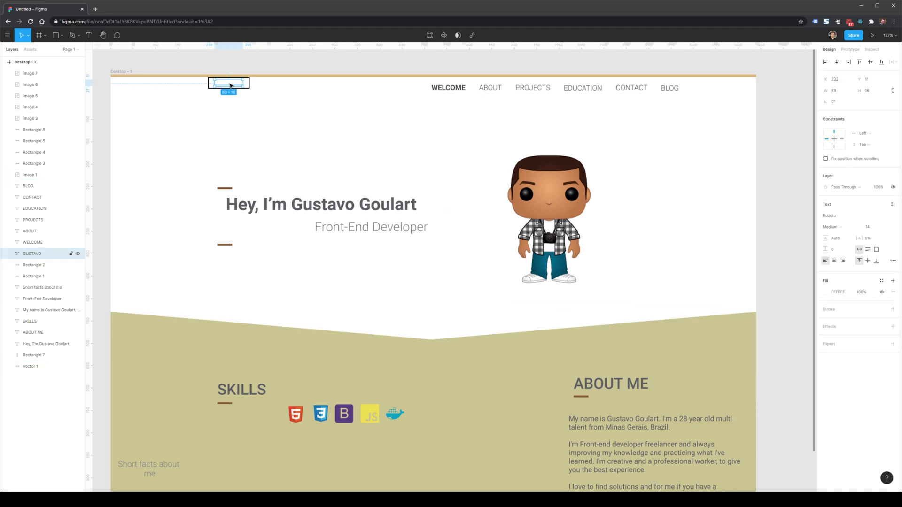
pyautogui.click(825, 293)
pyautogui.moveTo(754, 369); pyautogui.dragTo(723, 399)
pyautogui.click(379, 175)
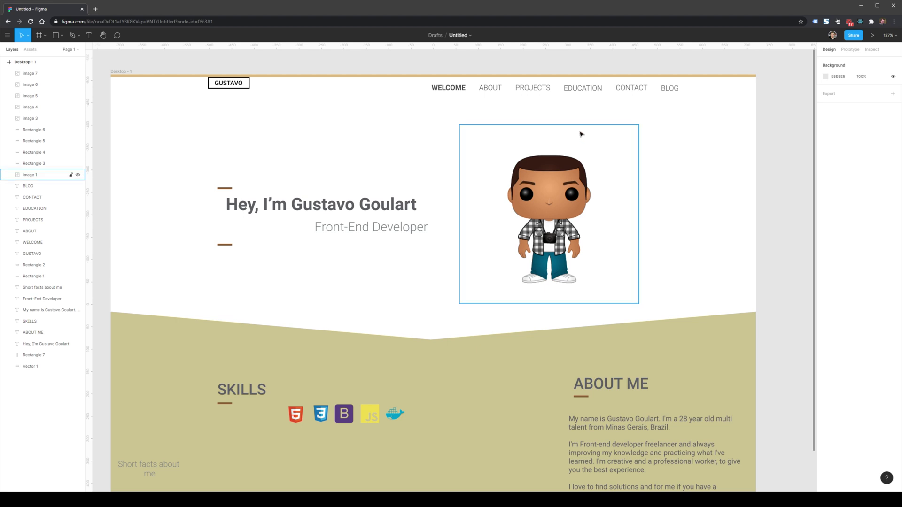
# Move all six navigation links down together by 20 px
pyautogui.moveTo(691, 108); pyautogui.dragTo(449, 91)
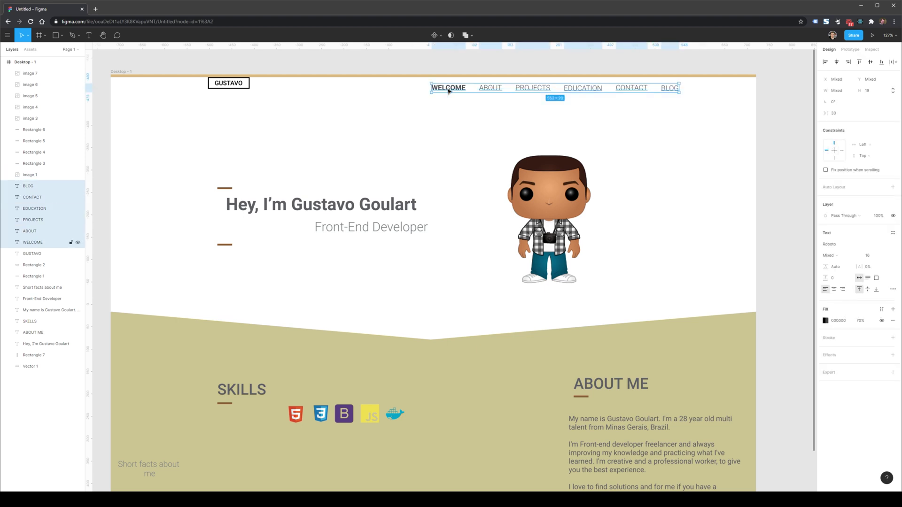
pyautogui.hotkey('shift', 'Down')
pyautogui.hotkey('shift', 'Down')
# Move the logo's box and text down together until they line up with the row of navigation links
pyautogui.click(241, 107)
pyautogui.moveTo(235, 98)
pyautogui.mouseDown()
pyautogui.moveTo(213, 88)
pyautogui.moveTo(229, 94)
pyautogui.moveTo(218, 104)
pyautogui.mouseUp()
pyautogui.keyDown('shift'); pyautogui.click(228, 87); pyautogui.keyUp('shift')
pyautogui.click(249, 123)
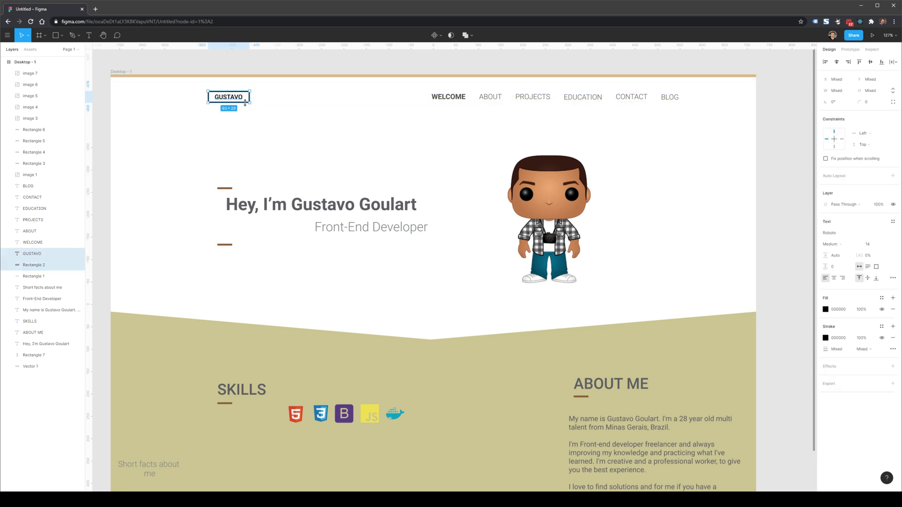
# Scale the logo's box and text together to about 150 × 42 px and centre them vertically on the navigation row
pyautogui.press('s')
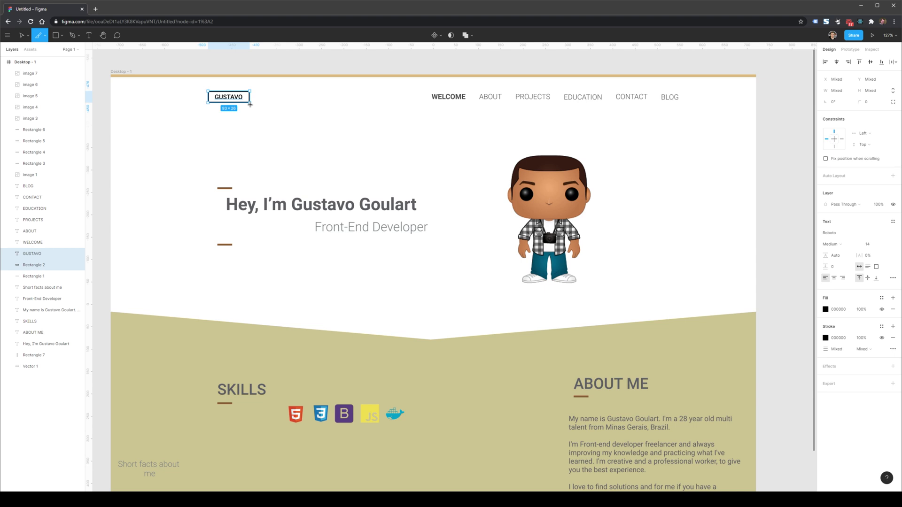
pyautogui.press('Escape')
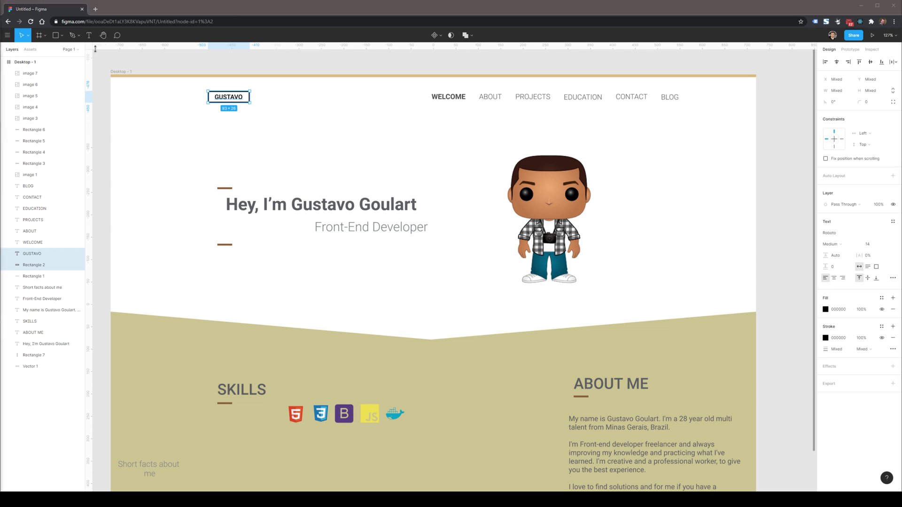
pyautogui.click(45, 39)
pyautogui.click(29, 39)
pyautogui.click(29, 36)
pyautogui.click(24, 61)
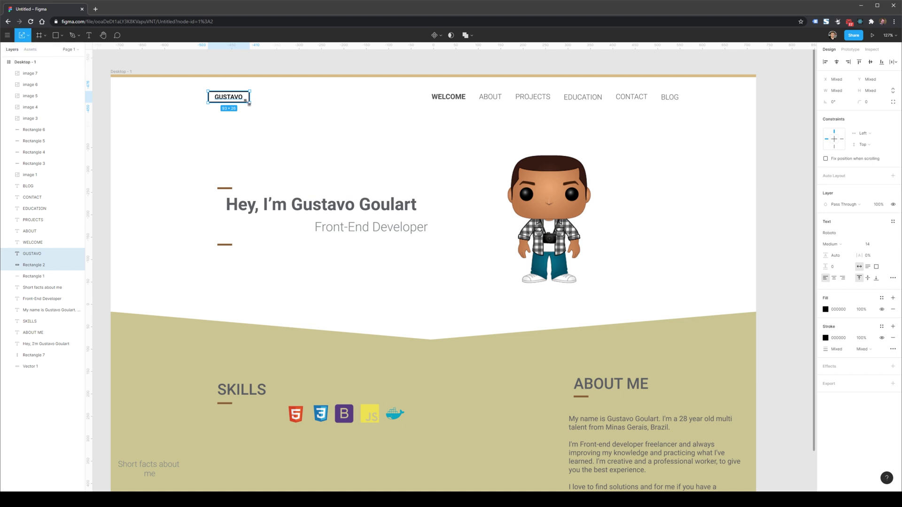
pyautogui.moveTo(251, 106); pyautogui.dragTo(255, 111)
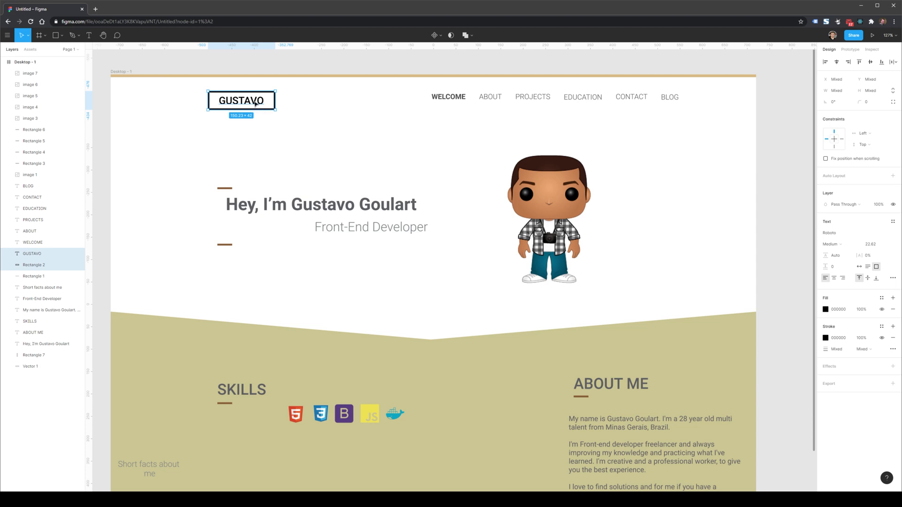
pyautogui.moveTo(255, 102); pyautogui.dragTo(254, 99)
pyautogui.click(434, 118)
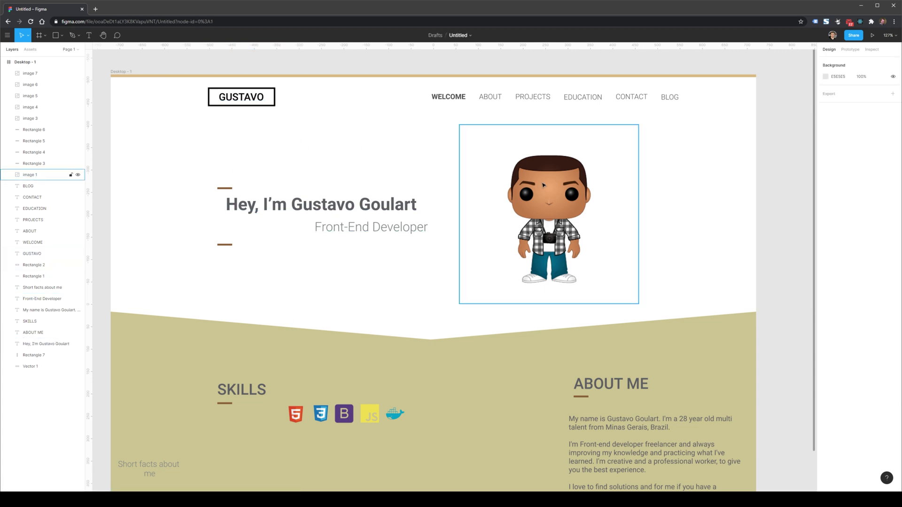
# Examine the hero section's avatar image, greeting heading, subtitle and the two brown accent dashes
pyautogui.moveTo(162, 151); pyautogui.dragTo(638, 297)
pyautogui.click(694, 278)
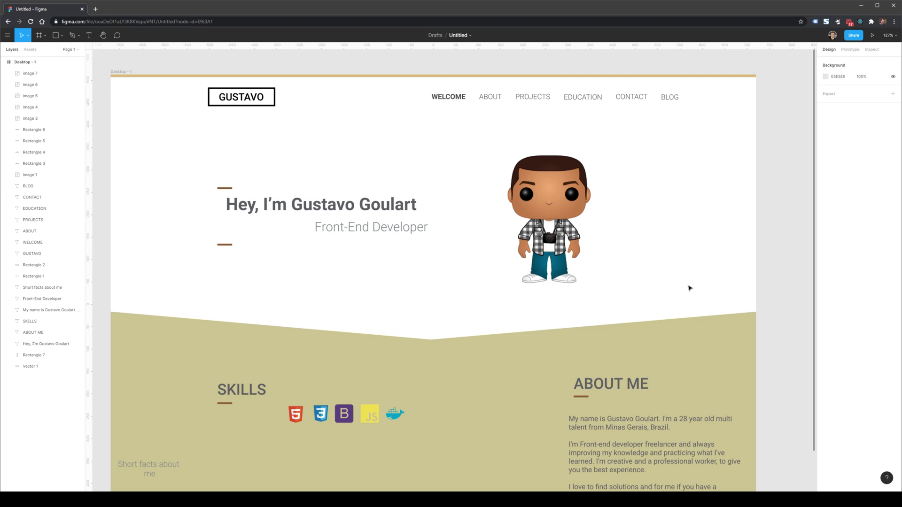
pyautogui.click(555, 254)
pyautogui.click(380, 213)
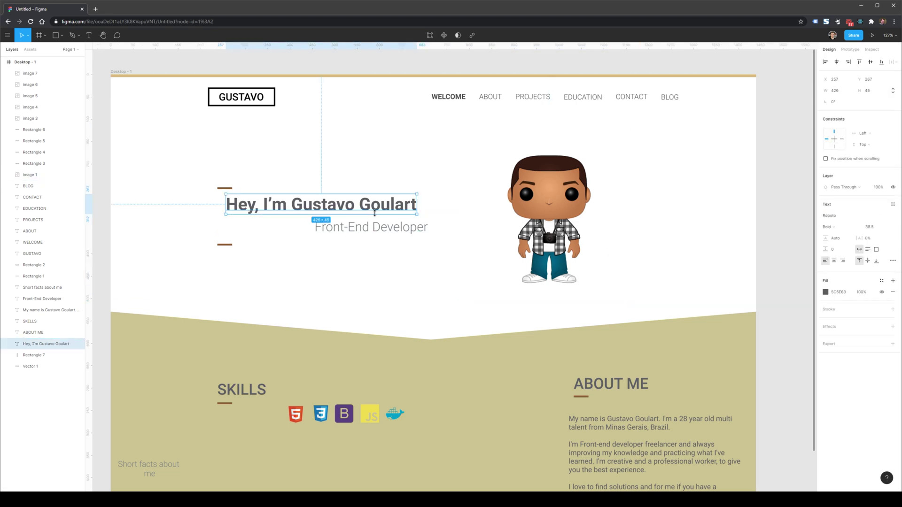
pyautogui.click(386, 238)
pyautogui.click(383, 229)
pyautogui.click(389, 288)
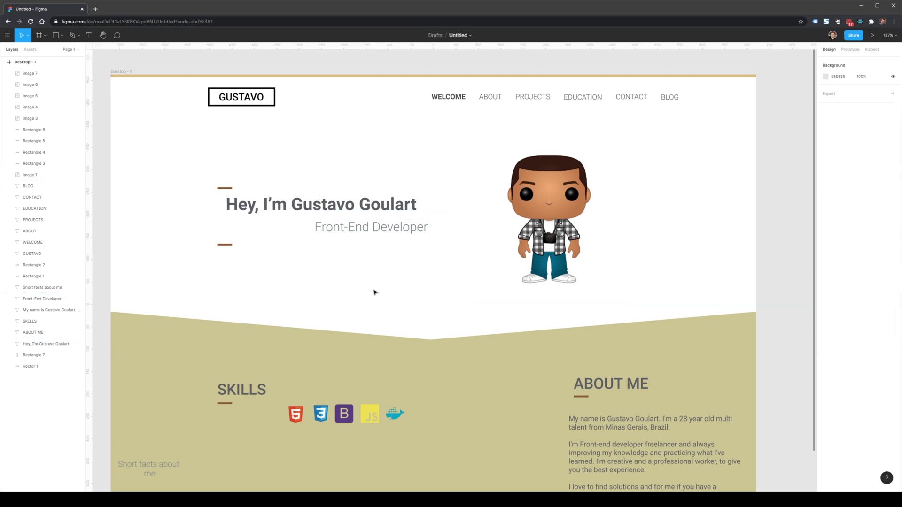
pyautogui.click(224, 187)
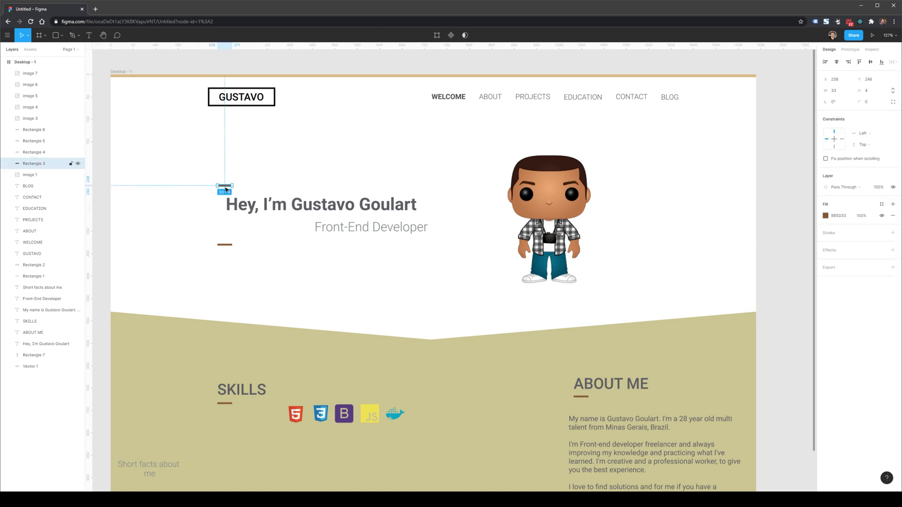
pyautogui.click(270, 240)
pyautogui.click(224, 245)
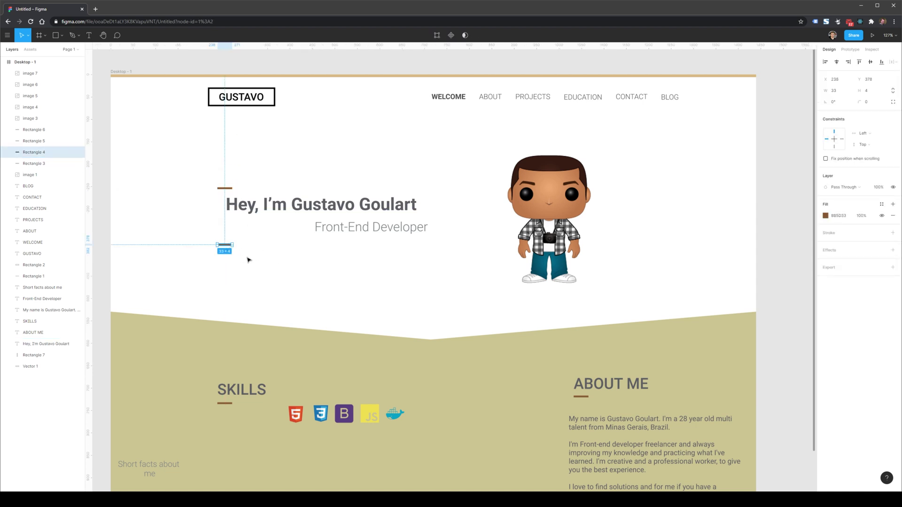
pyautogui.click(248, 261)
pyautogui.click(356, 208)
pyautogui.click(359, 230)
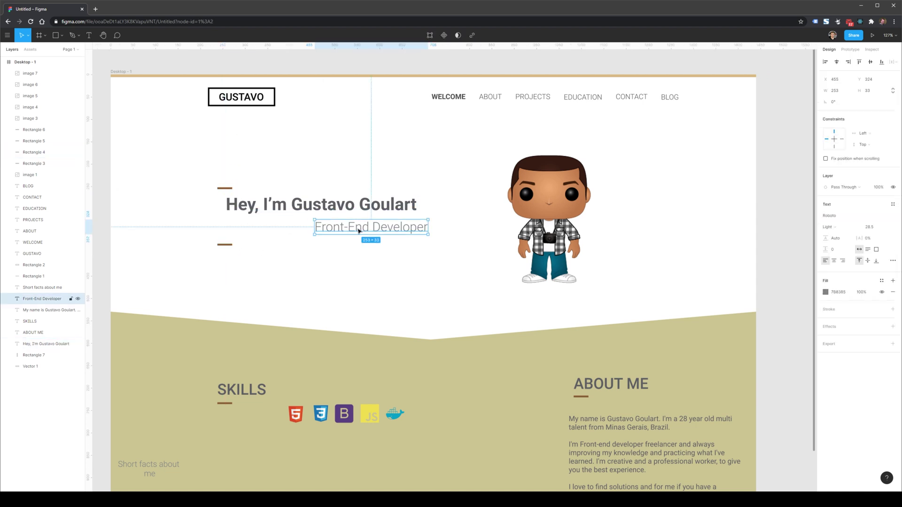
pyautogui.click(317, 258)
pyautogui.click(300, 209)
pyautogui.click(371, 243)
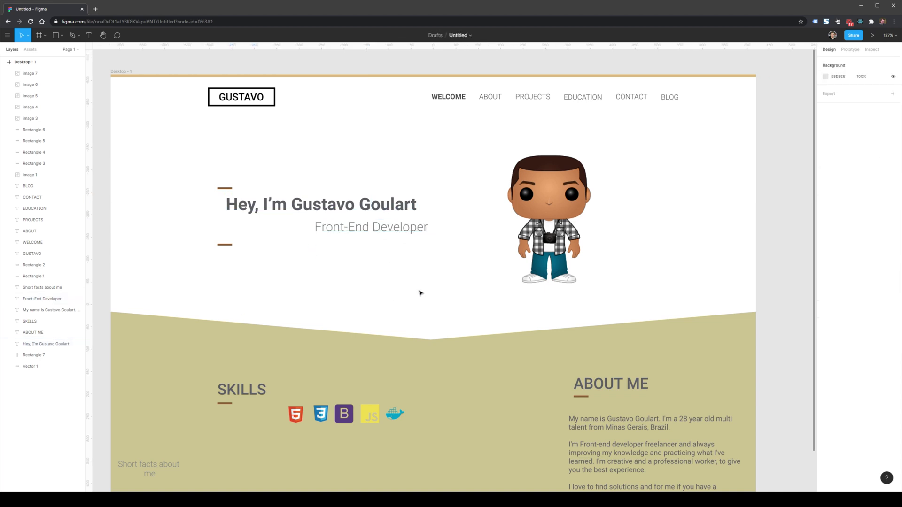
# Set the hero greeting heading's font weight to Regular
pyautogui.click(289, 201)
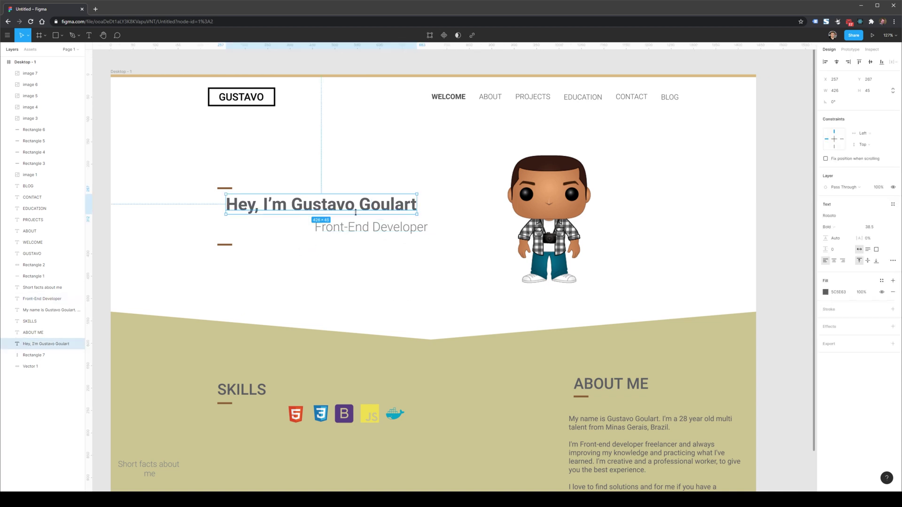
pyautogui.click(852, 228)
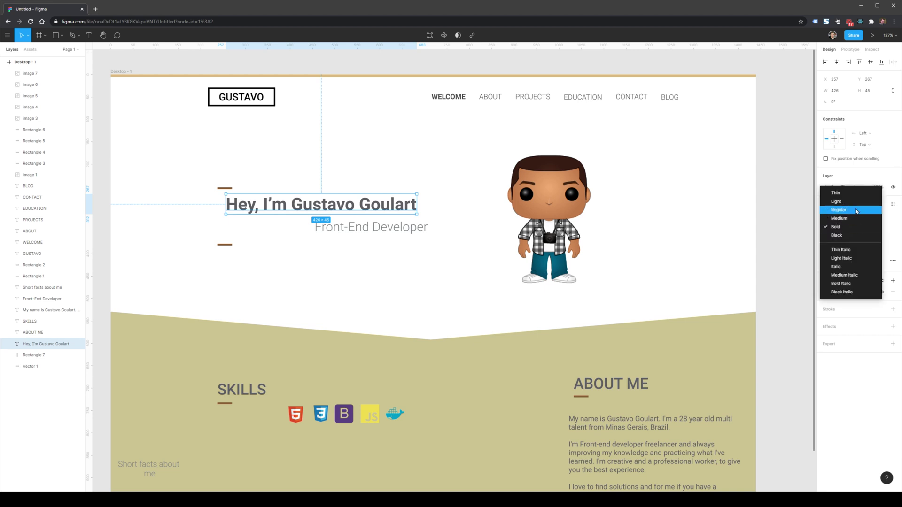
pyautogui.click(855, 210)
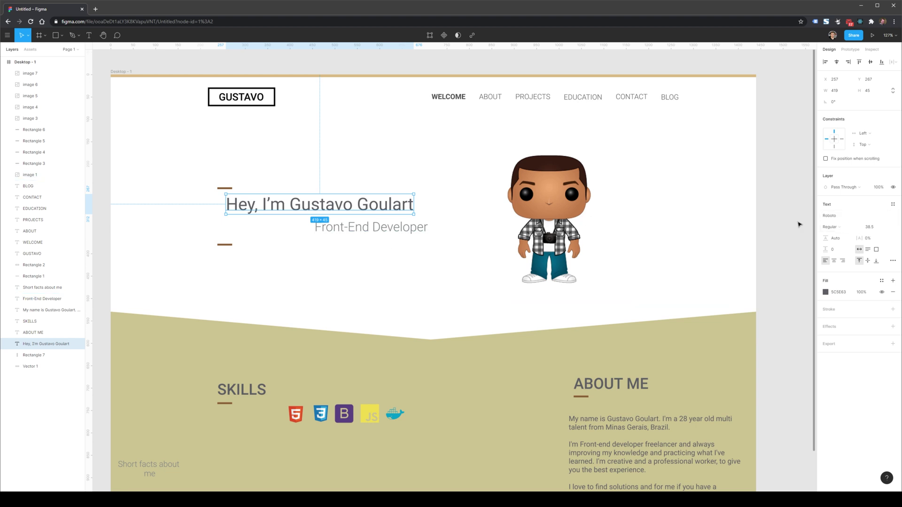
# Move the Front-End Developer subtitle directly beneath the greeting heading, aligned with the heading's left edge
pyautogui.click(386, 234)
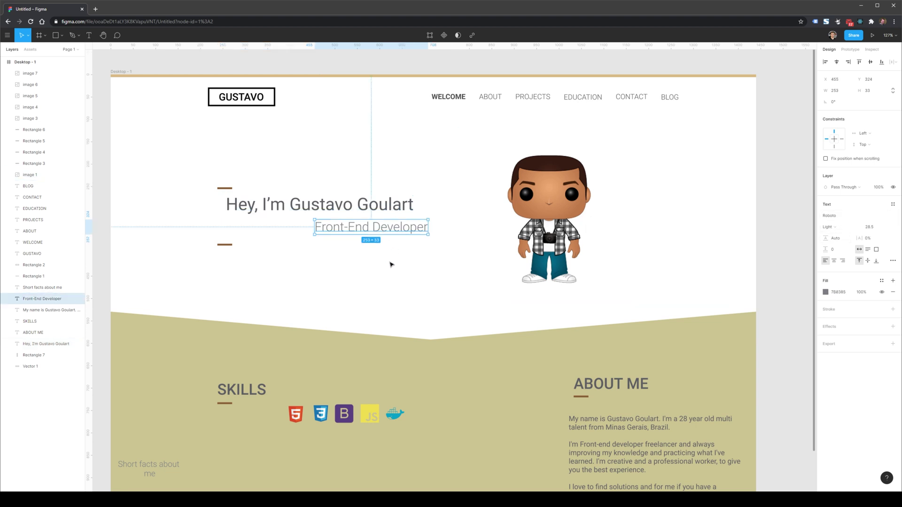
pyautogui.moveTo(360, 229); pyautogui.dragTo(268, 224)
pyautogui.click(292, 211)
pyautogui.click(318, 273)
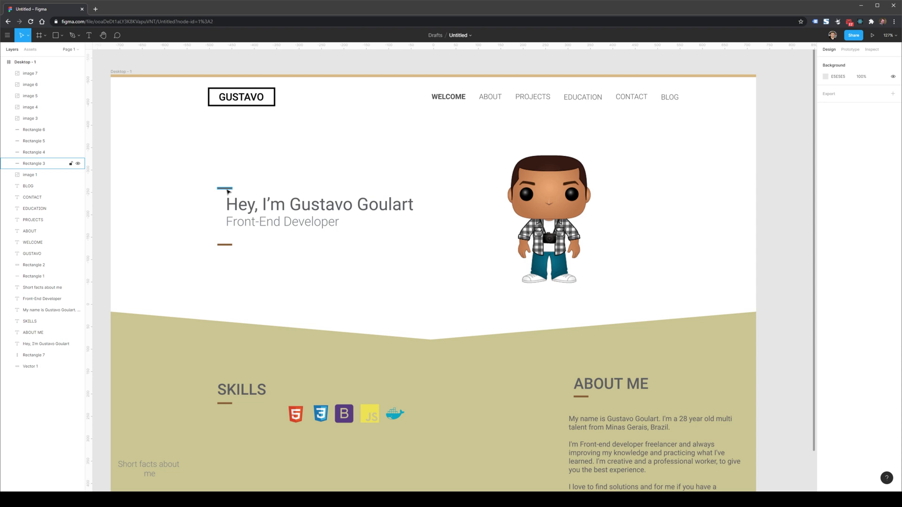
# Delete the brown dash above the heading and turn the lower dash into an underline about 133 px wide beneath the subtitle
pyautogui.click(227, 189)
pyautogui.press('Delete')
pyautogui.moveTo(227, 244); pyautogui.dragTo(286, 234)
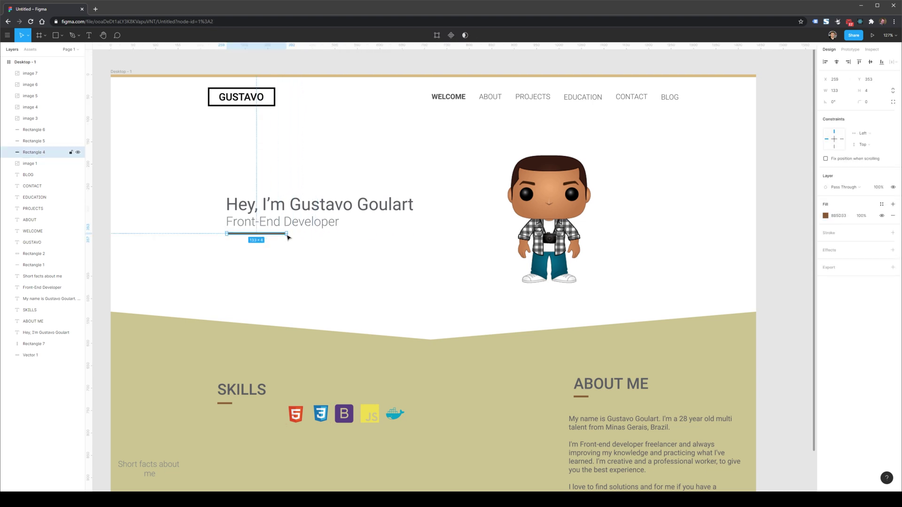
# Set the fill of the line beneath the subtitle to light grey (C5C5C5)
pyautogui.click(826, 218)
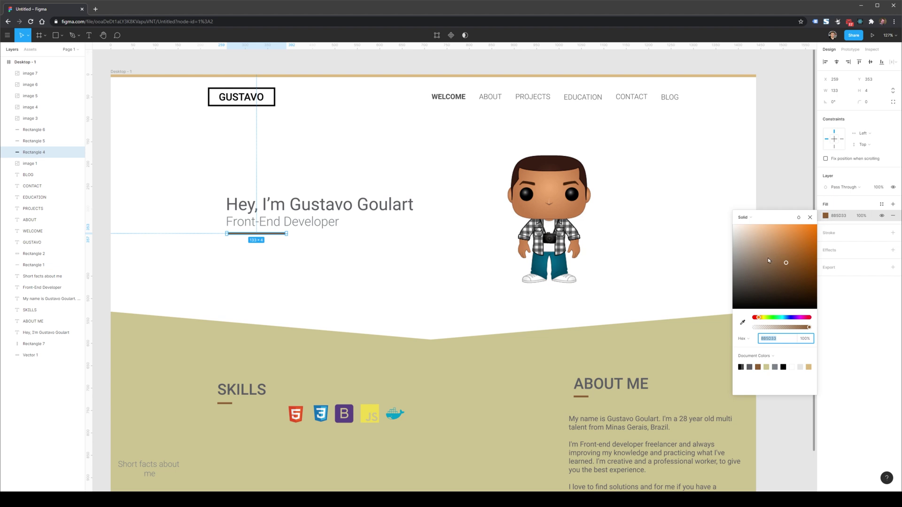
pyautogui.moveTo(769, 261); pyautogui.dragTo(720, 267)
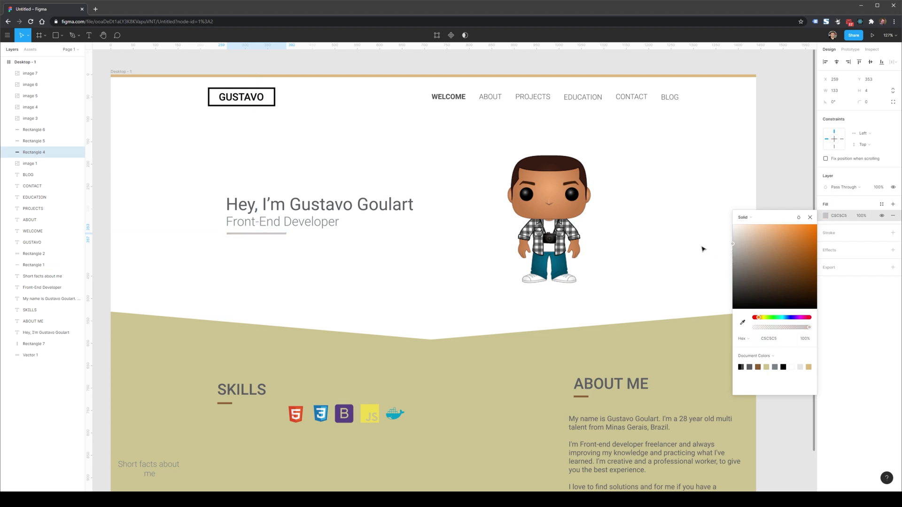
pyautogui.click(554, 253)
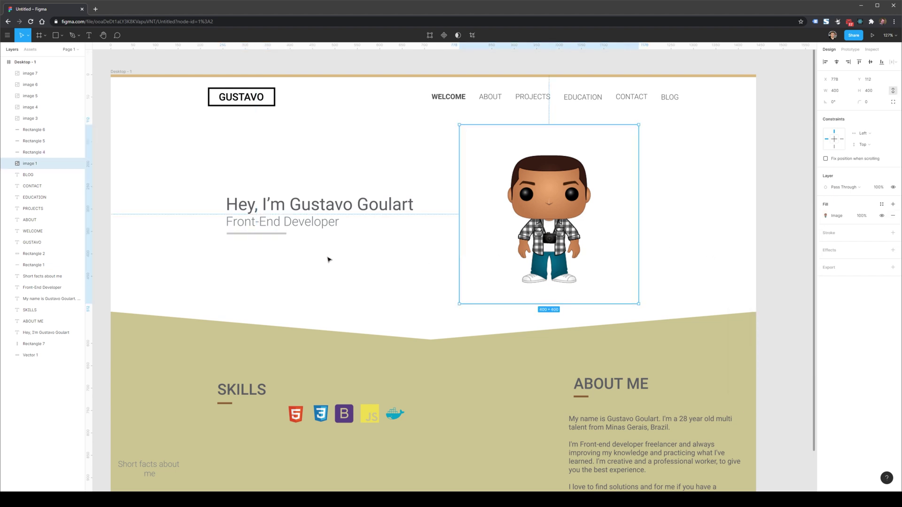
pyautogui.click(307, 178)
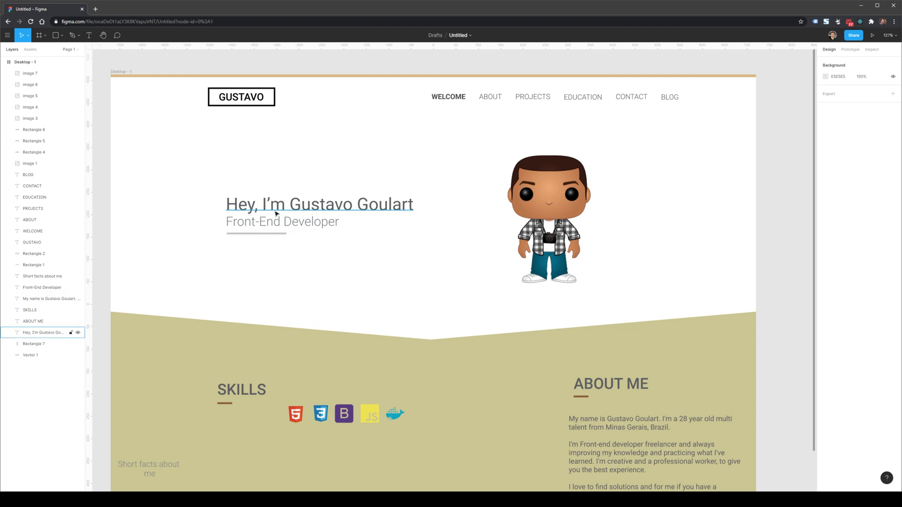
# Review the restyled hero section's heading, subtitle, underline and avatar image
pyautogui.click(327, 209)
pyautogui.click(338, 247)
pyautogui.click(324, 224)
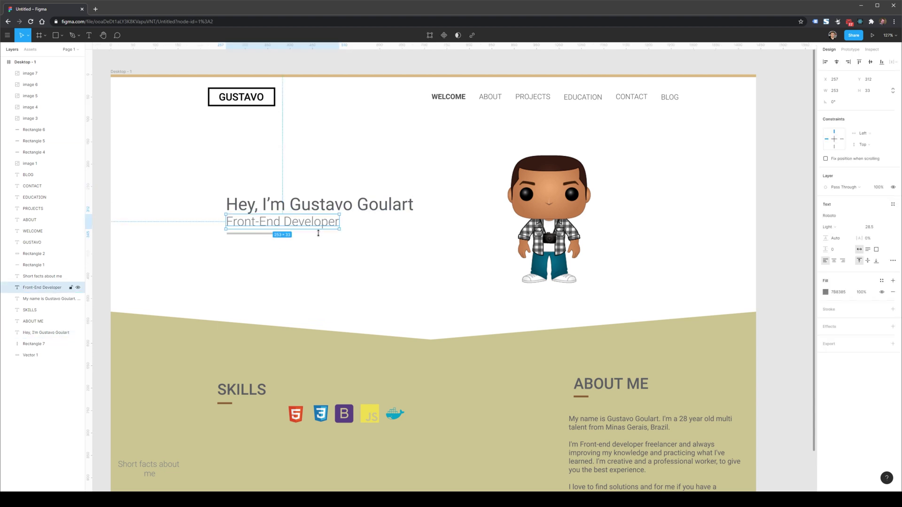
pyautogui.click(292, 272)
pyautogui.click(249, 234)
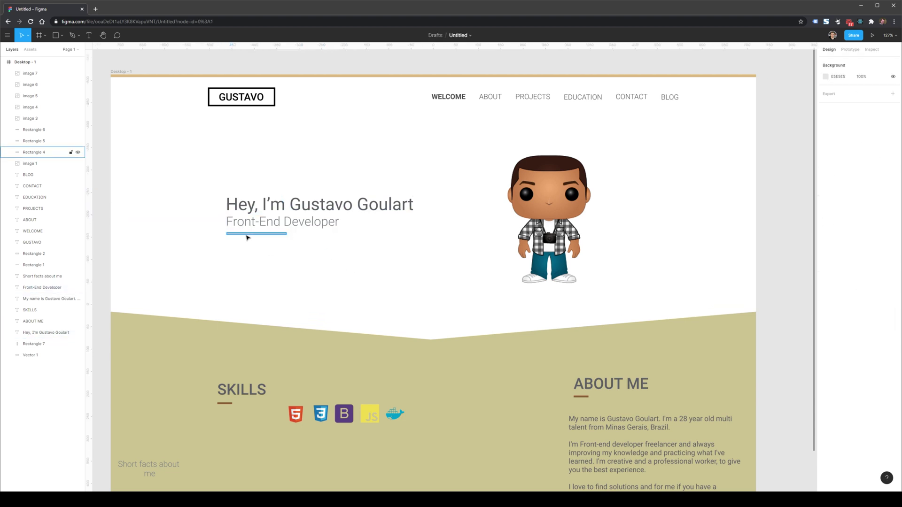
pyautogui.click(327, 263)
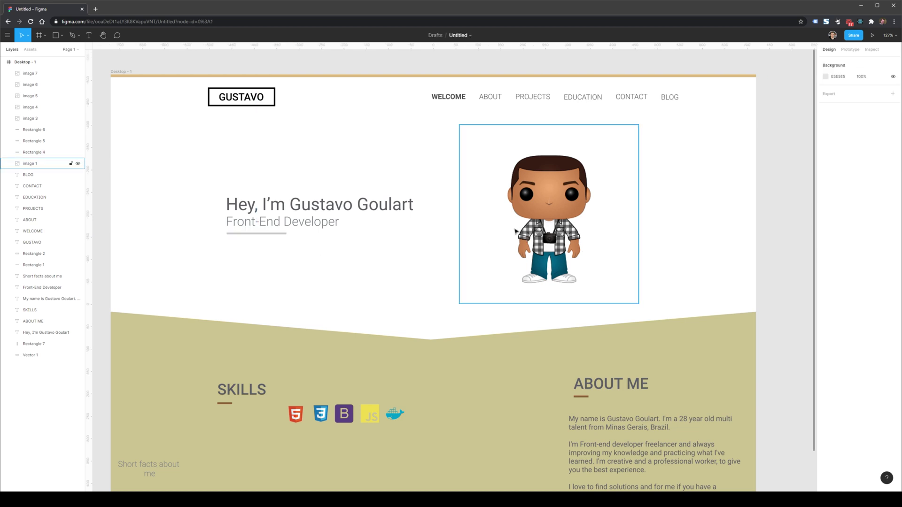
pyautogui.click(568, 228)
pyautogui.click(707, 215)
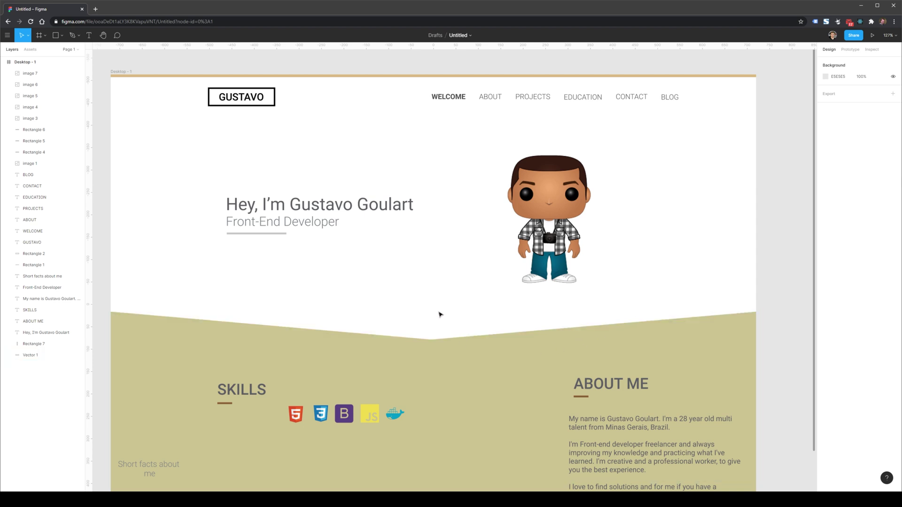
# Examine the SKILLS heading, the five technology icons and the ABOUT ME heading in the khaki section
pyautogui.scroll(-5, 433, 307)
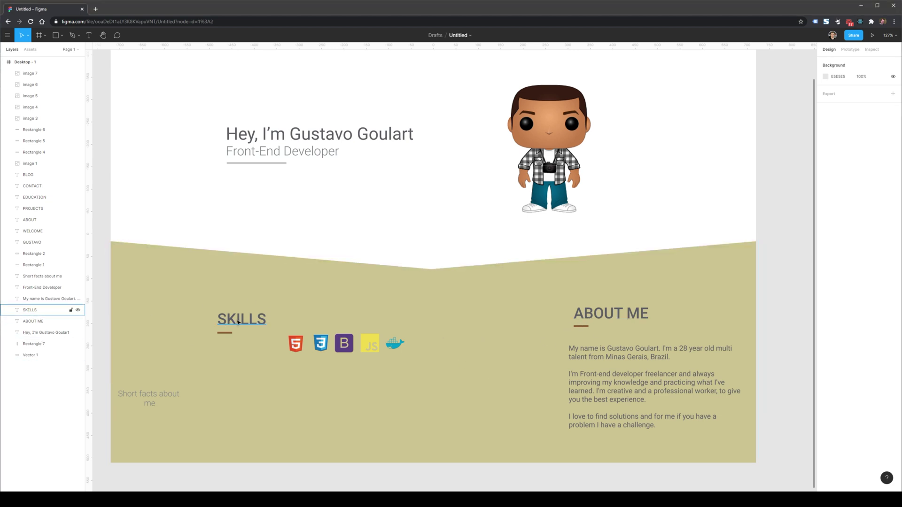
pyautogui.click(256, 320)
pyautogui.click(296, 344)
pyautogui.click(324, 344)
pyautogui.click(344, 344)
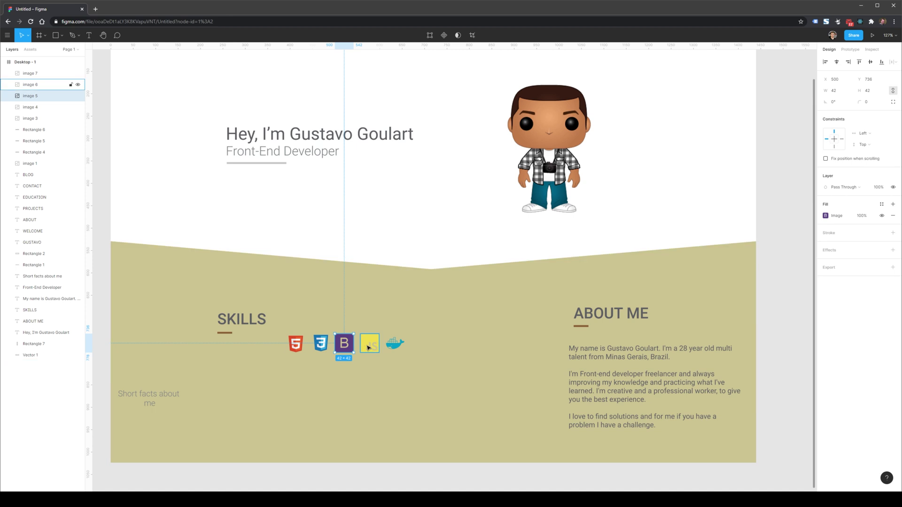
pyautogui.click(370, 343)
pyautogui.click(399, 347)
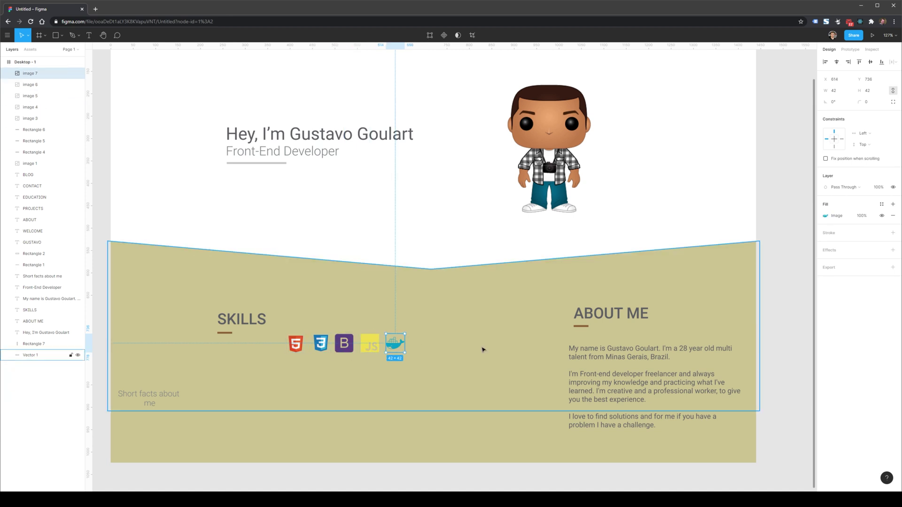
pyautogui.click(612, 314)
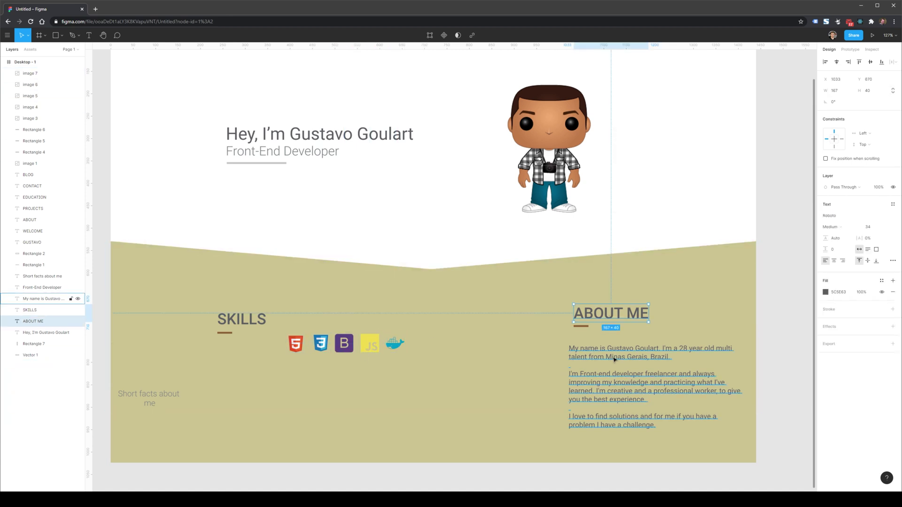
pyautogui.click(241, 318)
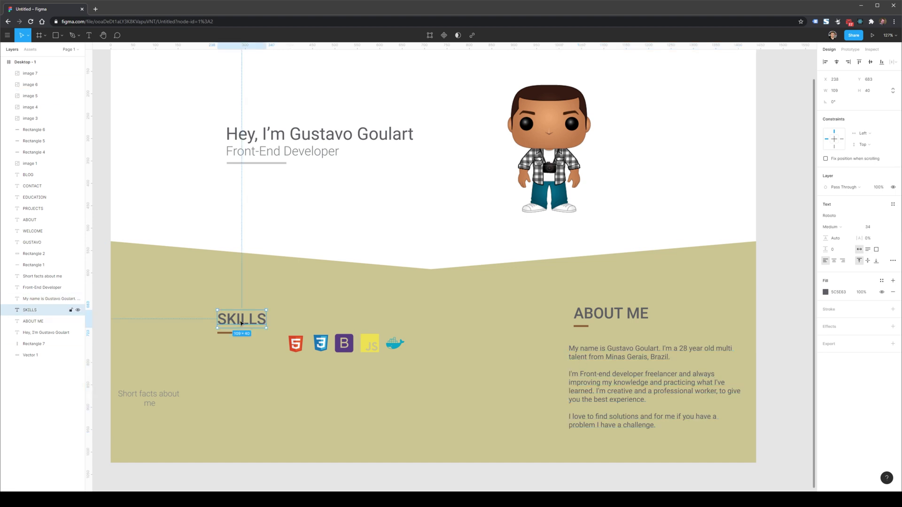
# Examine the khaki section's about paragraph, the short facts text and the two background shapes behind them
pyautogui.click(618, 334)
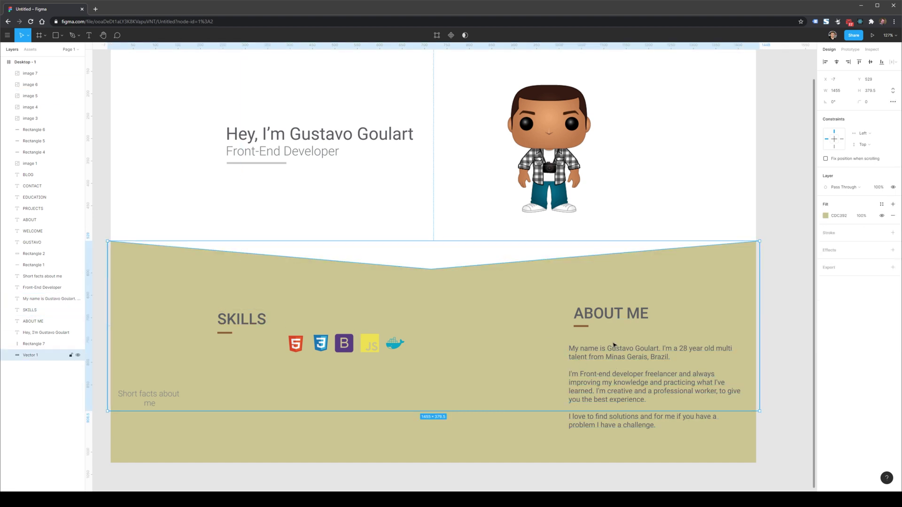
pyautogui.click(614, 346)
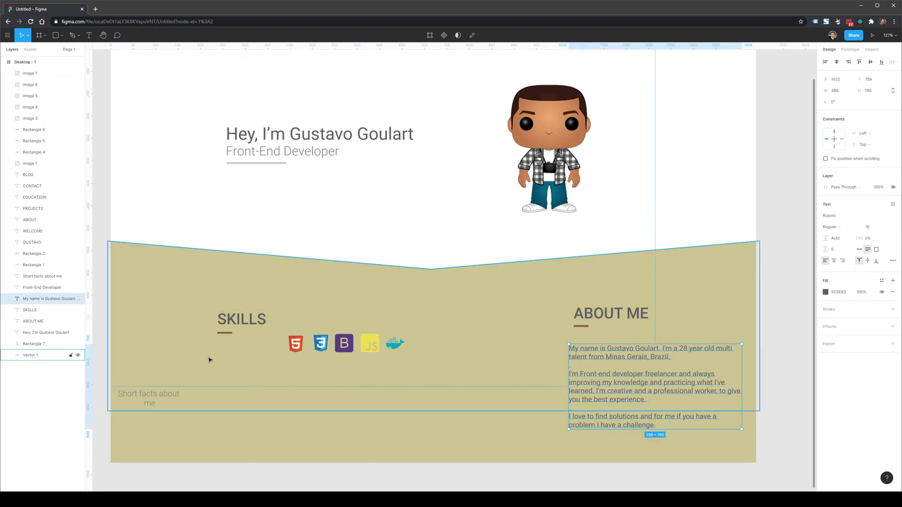
pyautogui.click(162, 396)
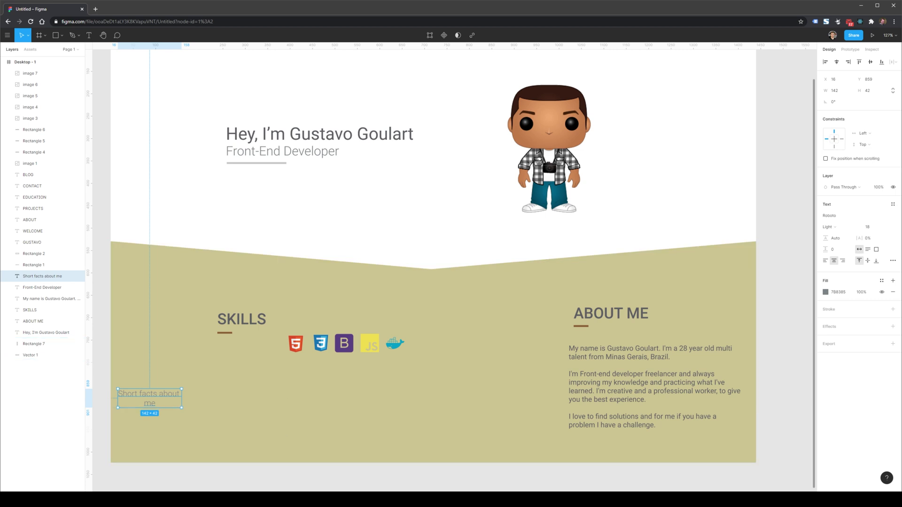
pyautogui.click(451, 408)
pyautogui.keyDown('shift'); pyautogui.click(486, 442); pyautogui.keyUp('shift')
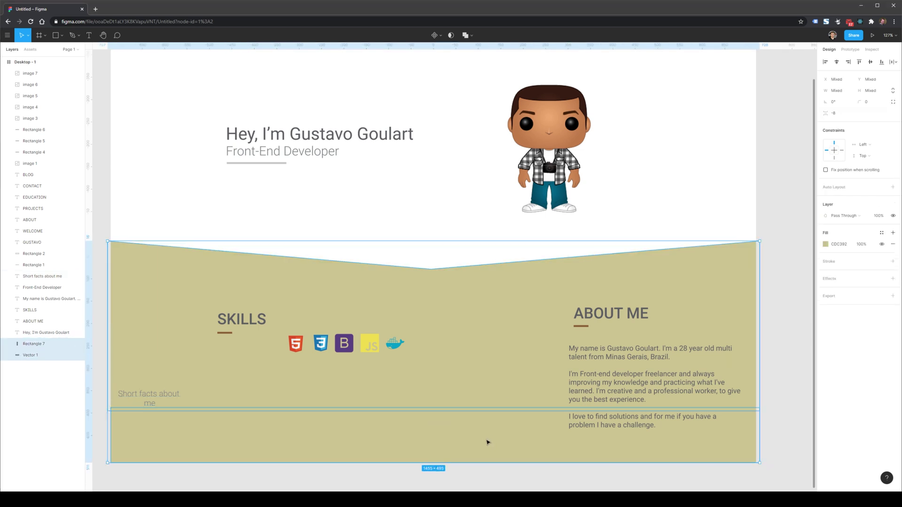
pyautogui.scroll(4, 486, 439)
pyautogui.scroll(-3, 486, 438)
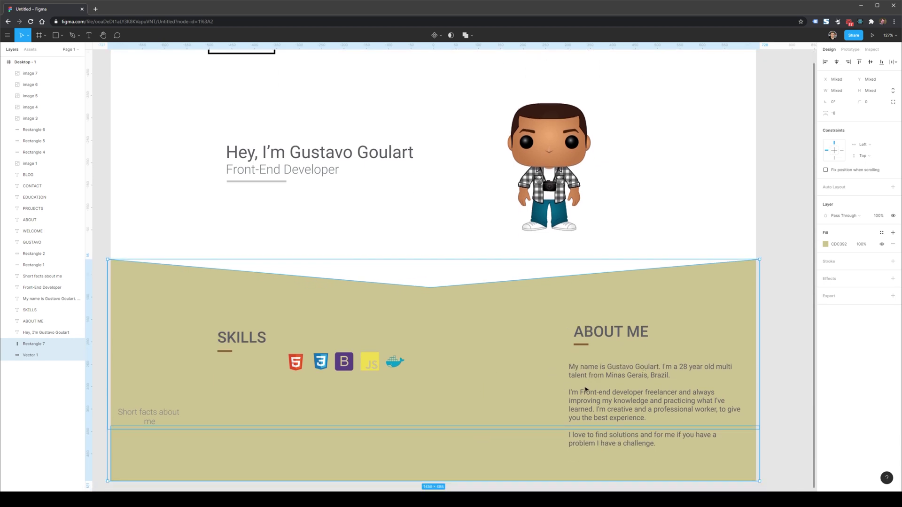
pyautogui.click(462, 249)
pyautogui.press('Escape')
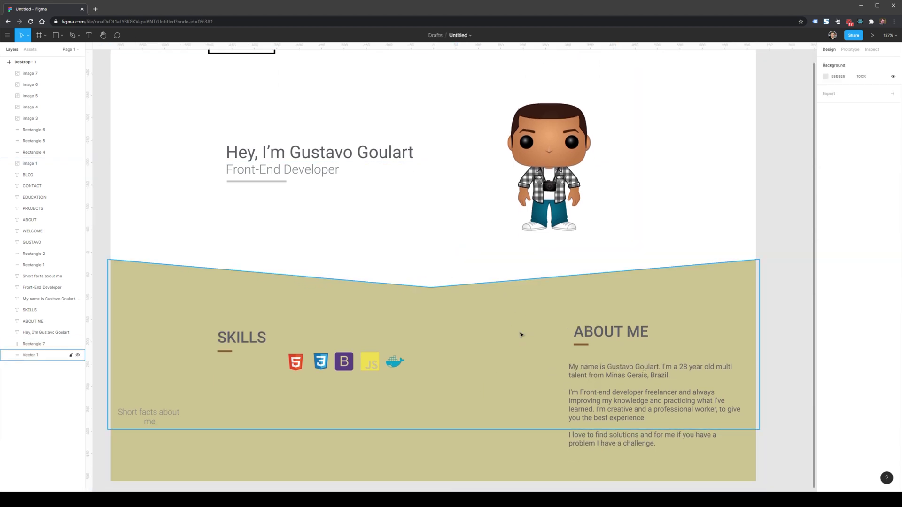
pyautogui.click(529, 341)
pyautogui.click(588, 374)
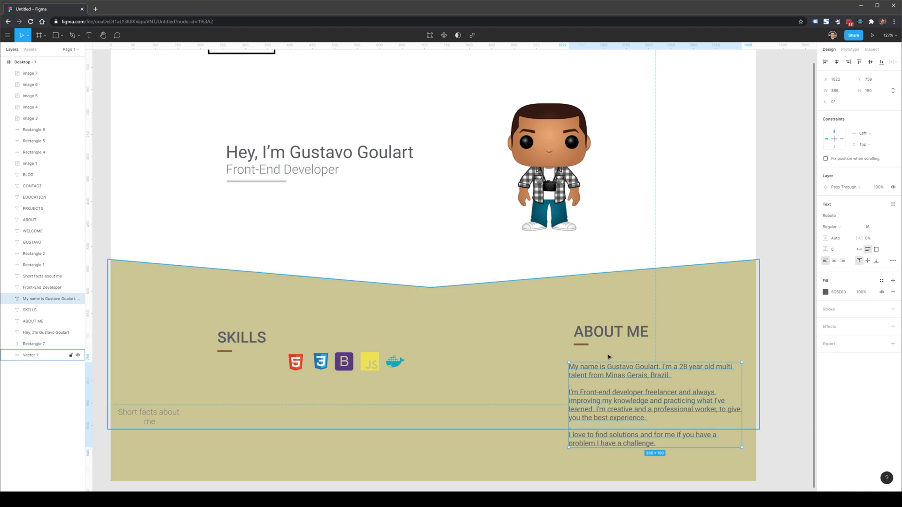
# Change the fill of the angled background shape behind the skills and about content to dark olive (4A4737)
pyautogui.click(539, 317)
pyautogui.click(825, 215)
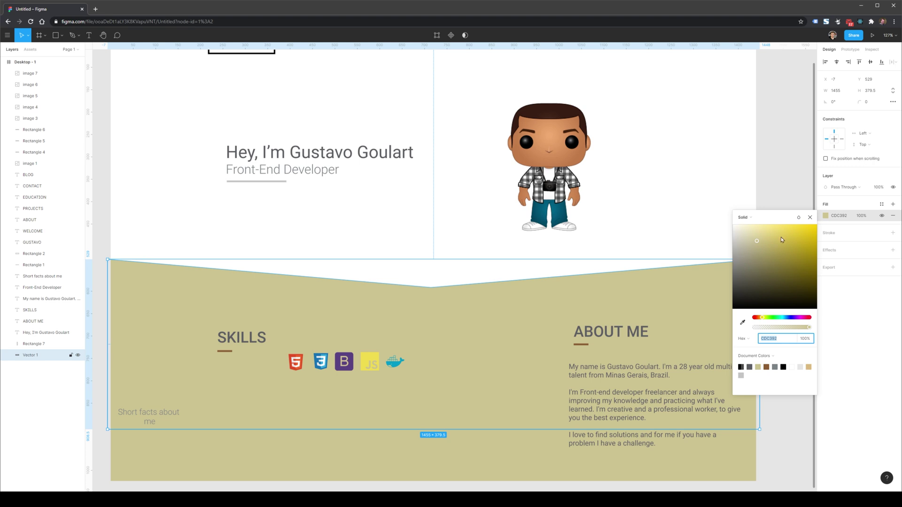
pyautogui.moveTo(781, 240); pyautogui.dragTo(753, 289)
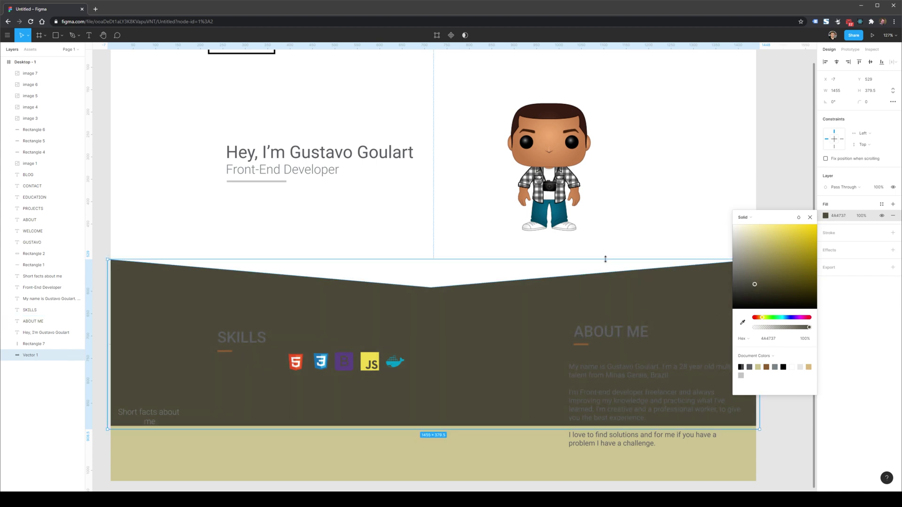
pyautogui.scroll(2, 610, 261)
pyautogui.scroll(-1, 563, 244)
pyautogui.scroll(2, 425, 215)
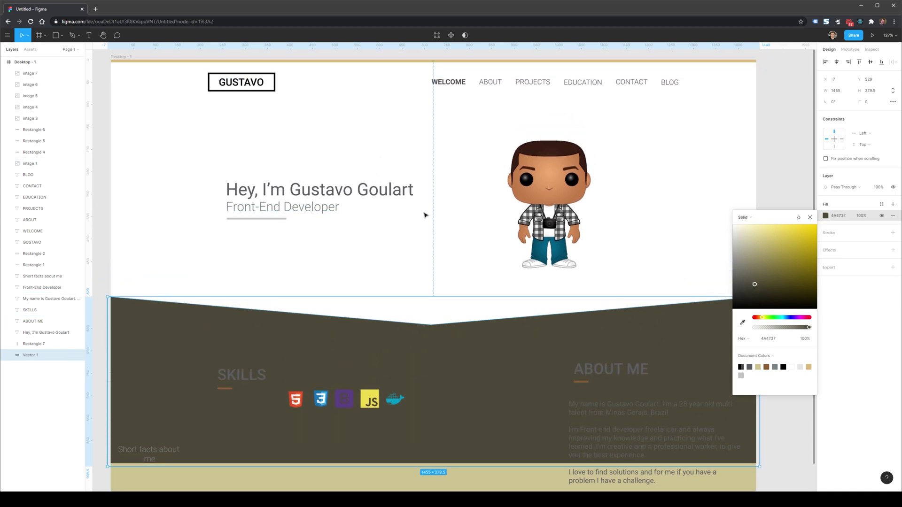
pyautogui.scroll(-1, 492, 258)
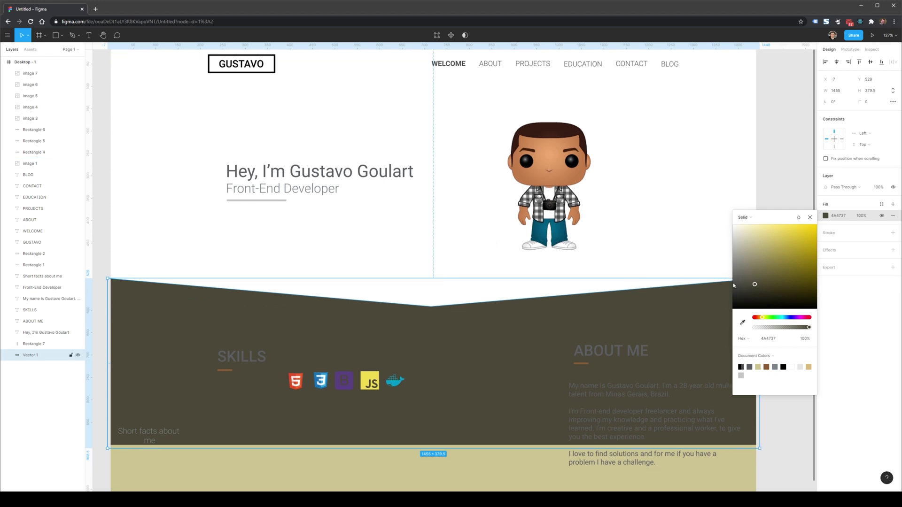
pyautogui.click(665, 276)
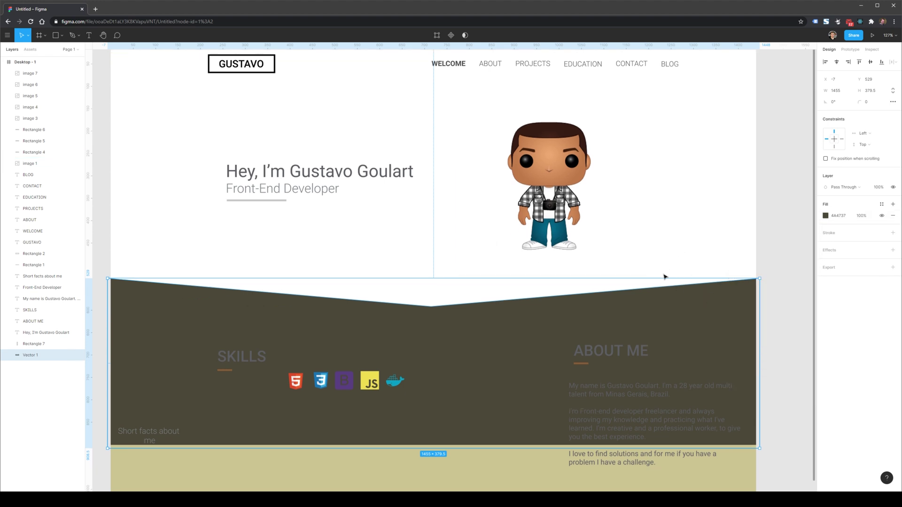
# Match the fill of the khaki rectangle below to the angled shape by sampling its dark olive colour (4A4737)
pyautogui.scroll(-1, 670, 261)
pyautogui.click(592, 441)
pyautogui.click(830, 215)
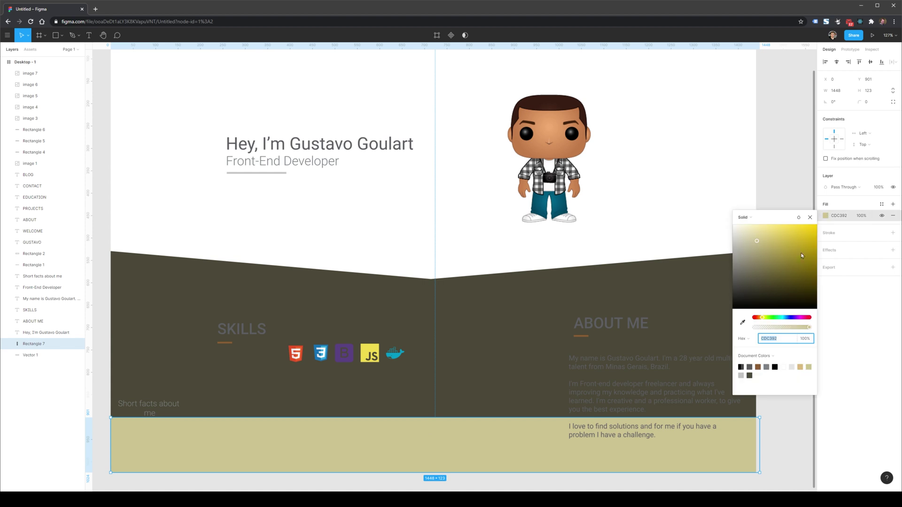
pyautogui.click(742, 322)
pyautogui.click(592, 384)
pyautogui.press('Escape')
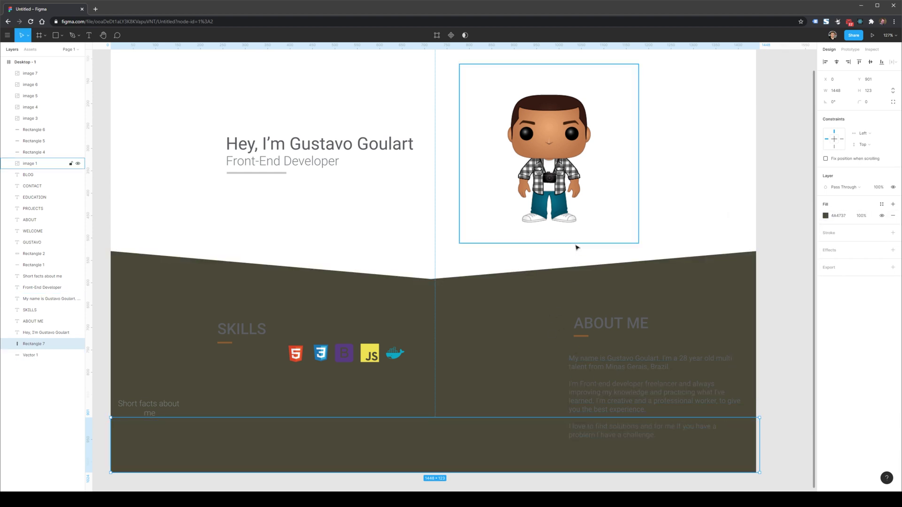
# Set the fill of the about paragraph and the ABOUT ME heading to white (FFFFFF)
pyautogui.click(626, 365)
pyautogui.click(826, 293)
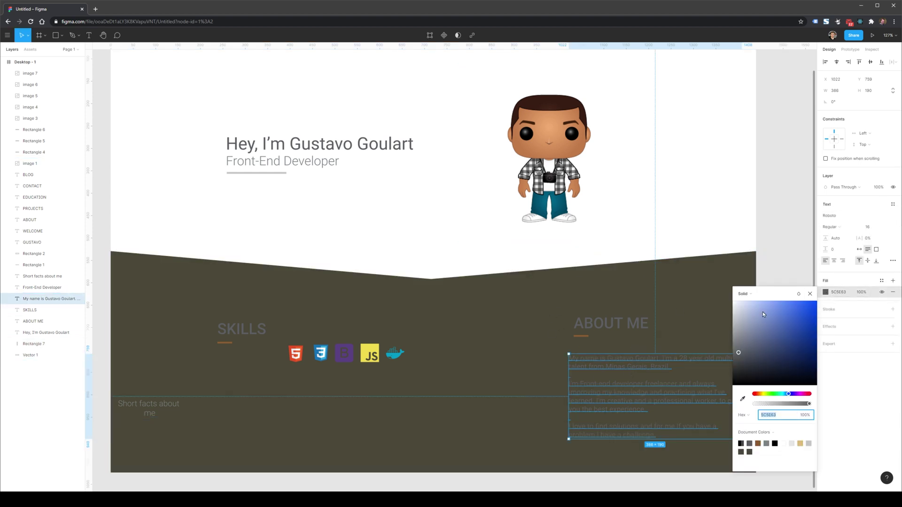
pyautogui.moveTo(765, 314); pyautogui.dragTo(704, 283)
pyautogui.click(632, 324)
pyautogui.click(825, 293)
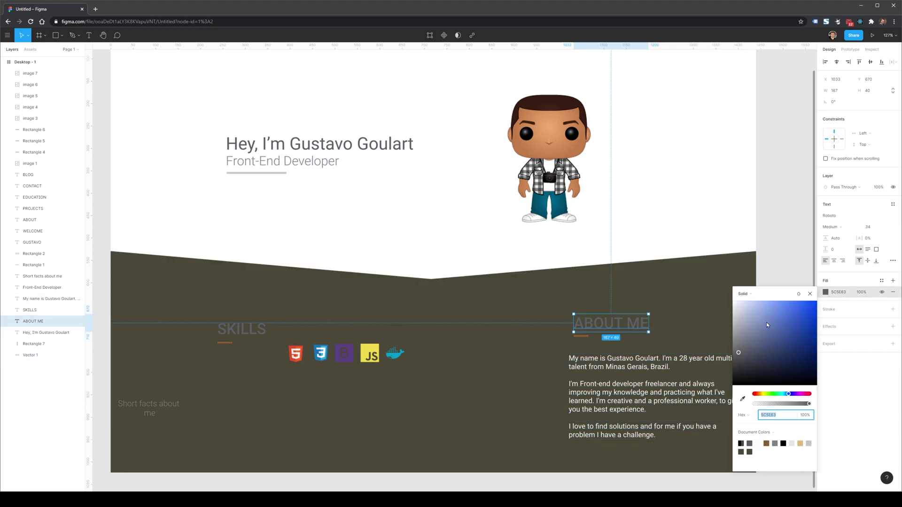
pyautogui.write('fff')
pyautogui.press('Return')
# Recolour the dash under ABOUT ME with the tan sampled from the bar along the page's upper edge
pyautogui.click(34, 130)
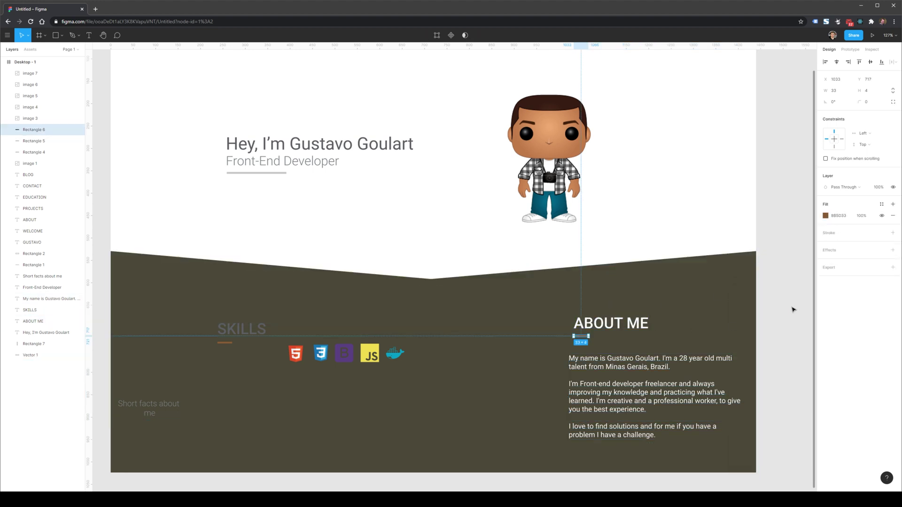
pyautogui.click(825, 215)
pyautogui.scroll(5, 708, 286)
pyautogui.scroll(-2, 708, 286)
pyautogui.click(742, 323)
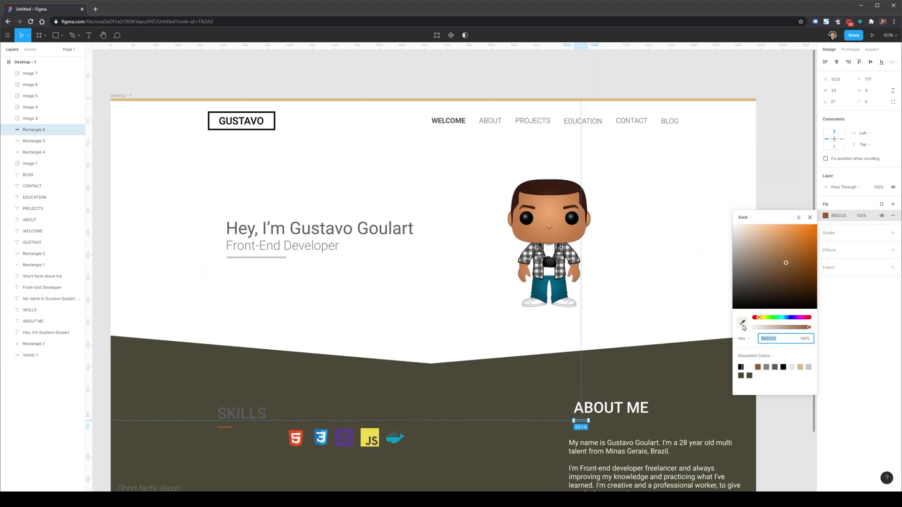
pyautogui.click(664, 97)
pyautogui.click(674, 204)
# Align the ABOUT ME heading with the paragraph's left edge and lengthen its dash to about two thirds of the heading's width
pyautogui.scroll(-2, 675, 235)
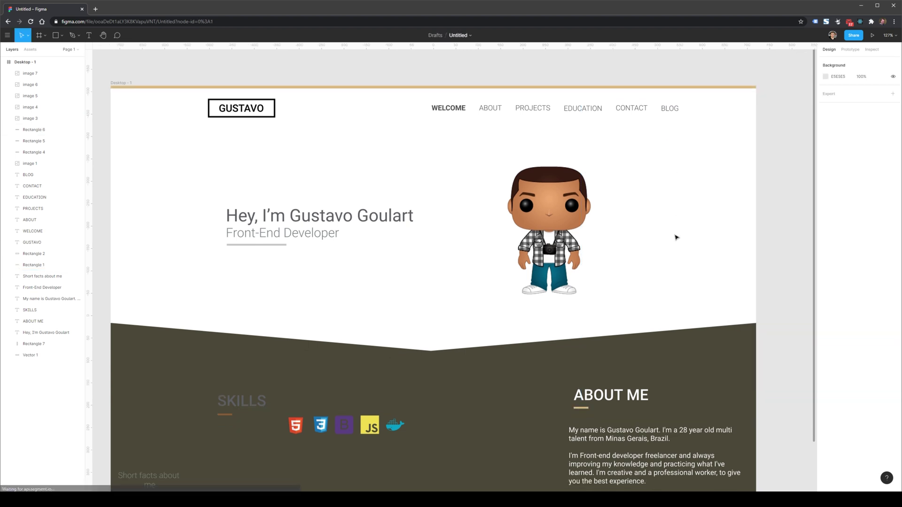
pyautogui.scroll(-2, 601, 381)
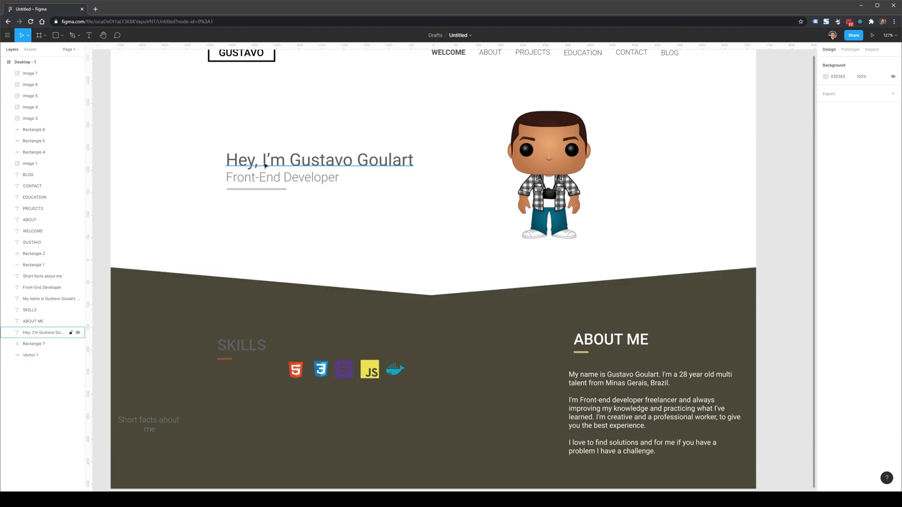
pyautogui.scroll(-1, 297, 192)
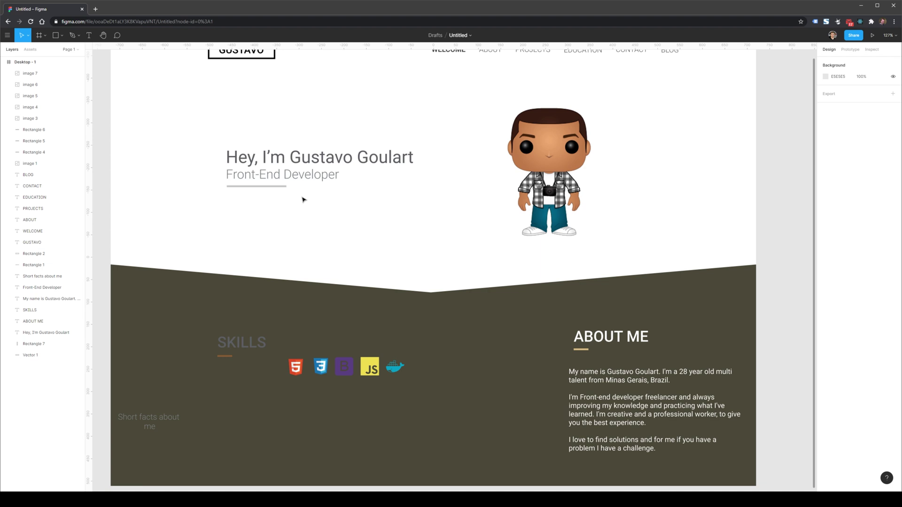
pyautogui.click(593, 342)
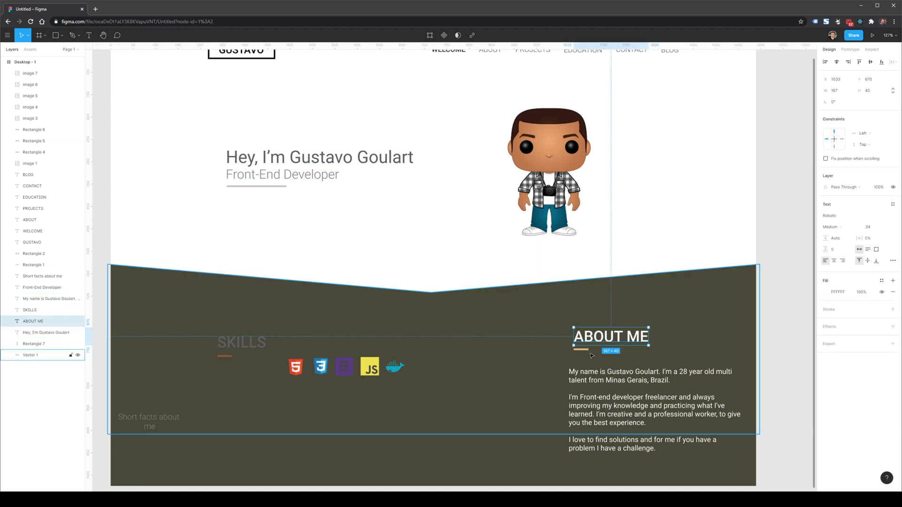
pyautogui.moveTo(593, 341); pyautogui.dragTo(588, 342)
pyautogui.doubleClick(580, 350)
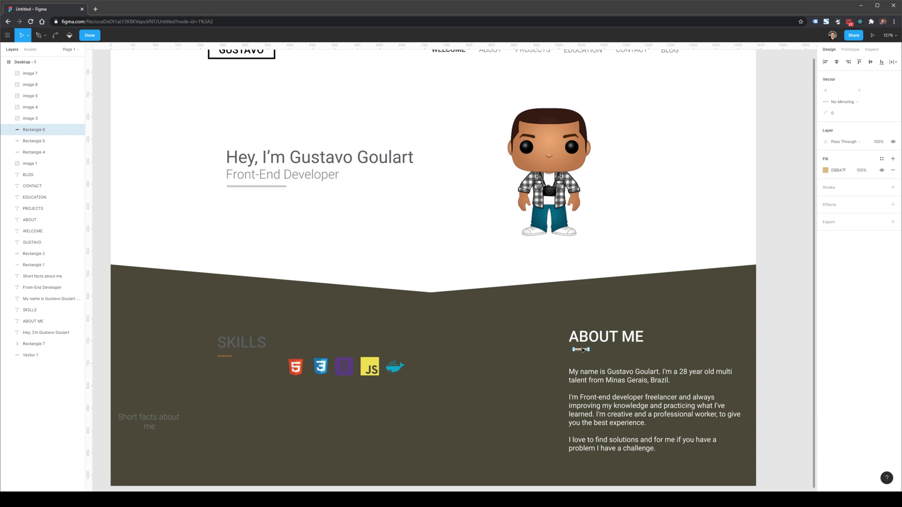
pyautogui.press('Escape')
pyautogui.moveTo(582, 351); pyautogui.dragTo(616, 352)
# Try to move the about paragraph up closer to the heading's underline, and undo the move
pyautogui.click(582, 363)
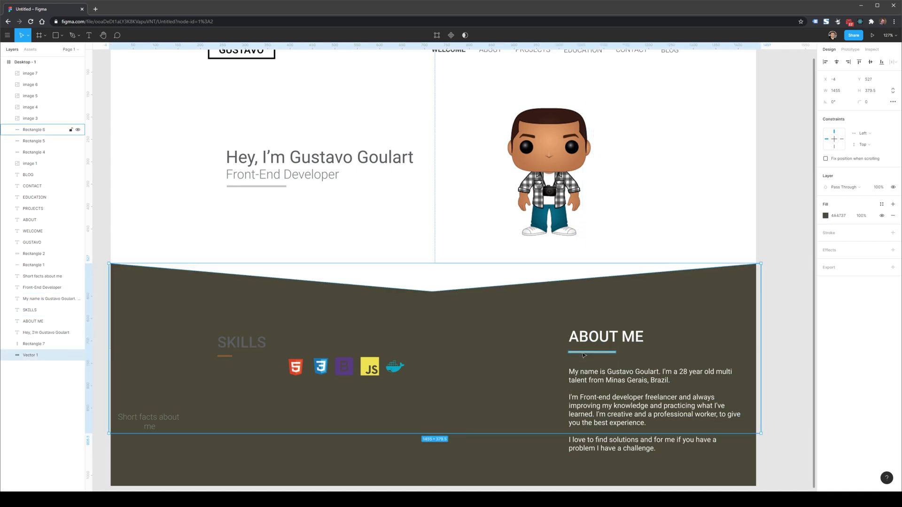
pyautogui.moveTo(595, 383); pyautogui.dragTo(593, 370)
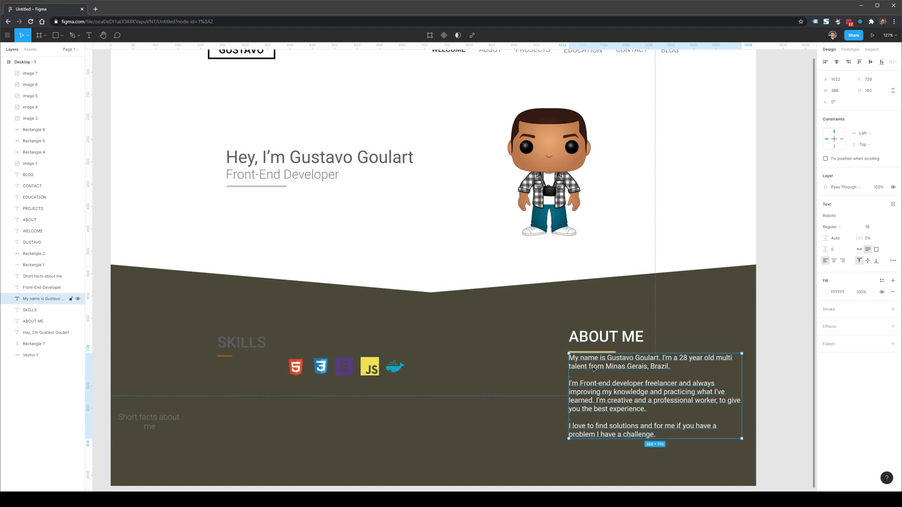
pyautogui.hotkey('ctrl', 'z')
# Move the ABOUT ME heading, underline and paragraph together leftward, just past the section's centre
pyautogui.keyDown('shift'); pyautogui.click(590, 353); pyautogui.keyUp('shift')
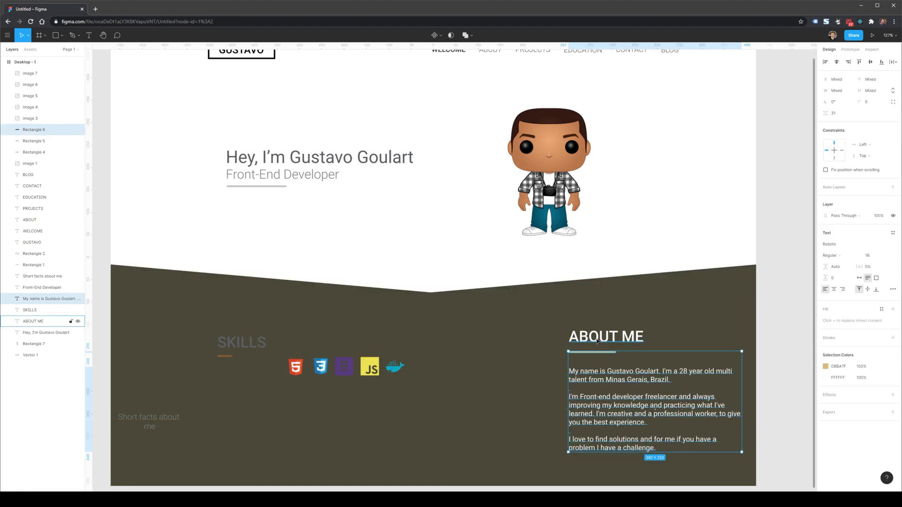
pyautogui.keyDown('shift'); pyautogui.click(610, 336); pyautogui.keyUp('shift')
pyautogui.moveTo(612, 336); pyautogui.dragTo(477, 353)
# Move the SKILLS heading, its dash and the five technology icons together to the right half of the section
pyautogui.click(394, 366)
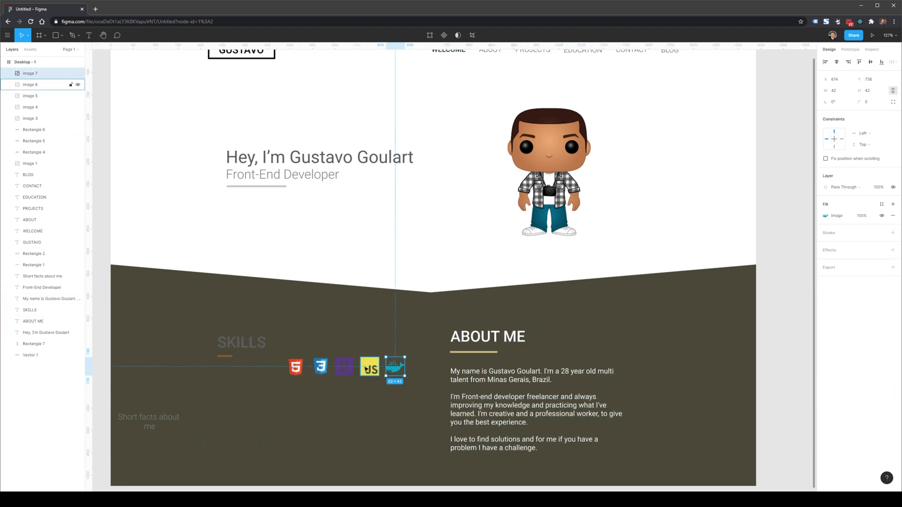
pyautogui.keyDown('shift'); pyautogui.click(370, 368); pyautogui.keyUp('shift')
pyautogui.keyDown('shift'); pyautogui.click(344, 366); pyautogui.keyUp('shift')
pyautogui.keyDown('shift'); pyautogui.click(320, 371); pyautogui.keyUp('shift')
pyautogui.keyDown('shift'); pyautogui.click(296, 367); pyautogui.keyUp('shift')
pyautogui.keyDown('shift'); pyautogui.click(241, 342); pyautogui.keyUp('shift')
pyautogui.keyDown('shift'); pyautogui.click(225, 356); pyautogui.keyUp('shift')
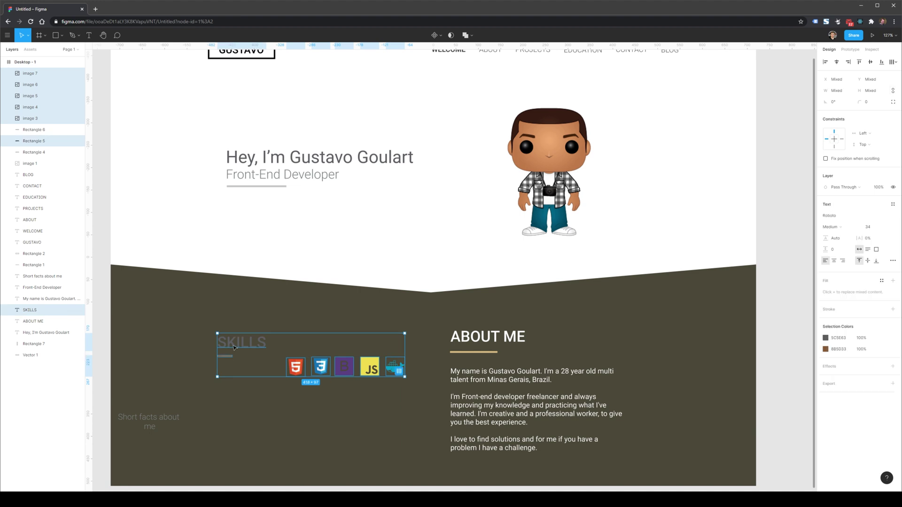
pyautogui.moveTo(233, 348); pyautogui.dragTo(470, 342)
# Move the ABOUT ME heading, underline and paragraph together to the left, aligned with the hero heading's left edge
pyautogui.click(469, 342)
pyautogui.keyDown('shift'); pyautogui.click(465, 352); pyautogui.keyUp('shift')
pyautogui.keyDown('shift'); pyautogui.click(464, 363); pyautogui.keyUp('shift')
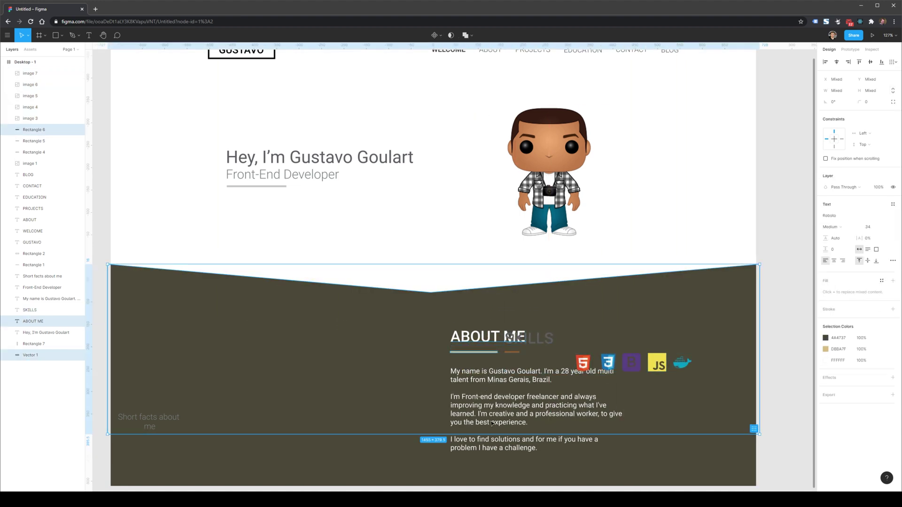
pyautogui.click(464, 372)
pyautogui.keyDown('shift'); pyautogui.click(467, 351); pyautogui.keyUp('shift')
pyautogui.keyDown('shift'); pyautogui.click(477, 338); pyautogui.keyUp('shift')
pyautogui.moveTo(472, 345); pyautogui.dragTo(246, 345)
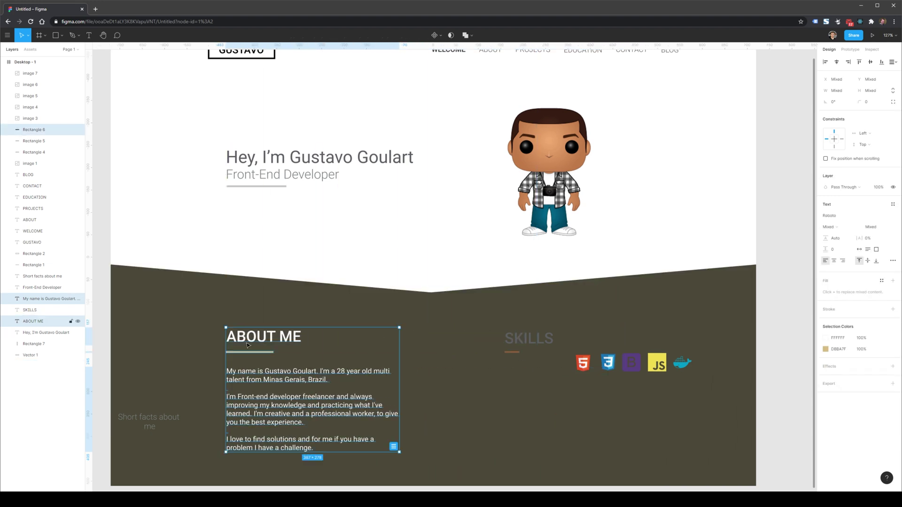
pyautogui.click(360, 272)
# Delete the "Short facts about me" text from the dark section
pyautogui.click(175, 422)
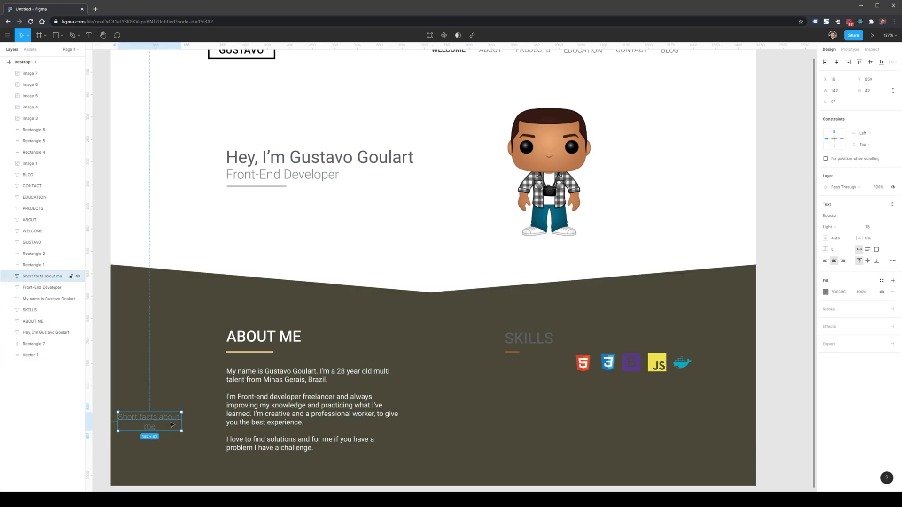
pyautogui.moveTo(161, 421); pyautogui.dragTo(415, 342)
pyautogui.press('Delete')
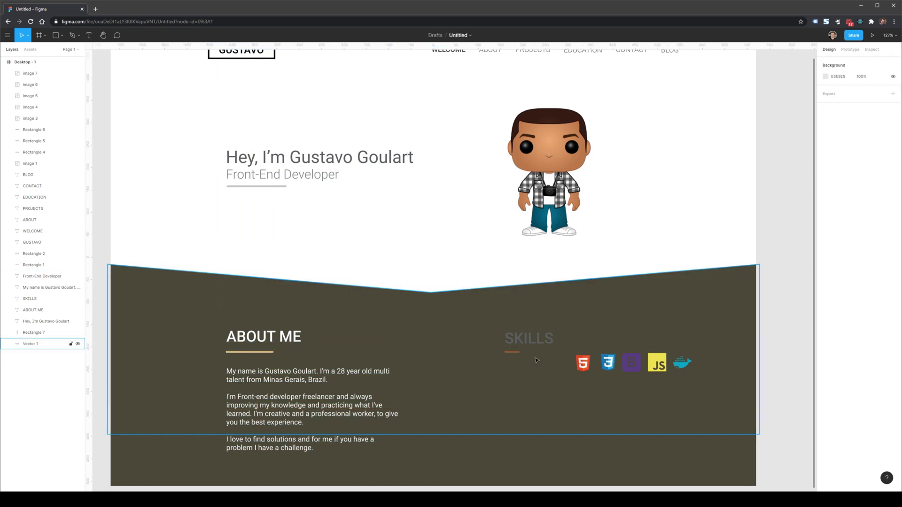
# Move the SKILLS heading and its dash together about 100 px to the left, leaving the icons in place
pyautogui.click(528, 339)
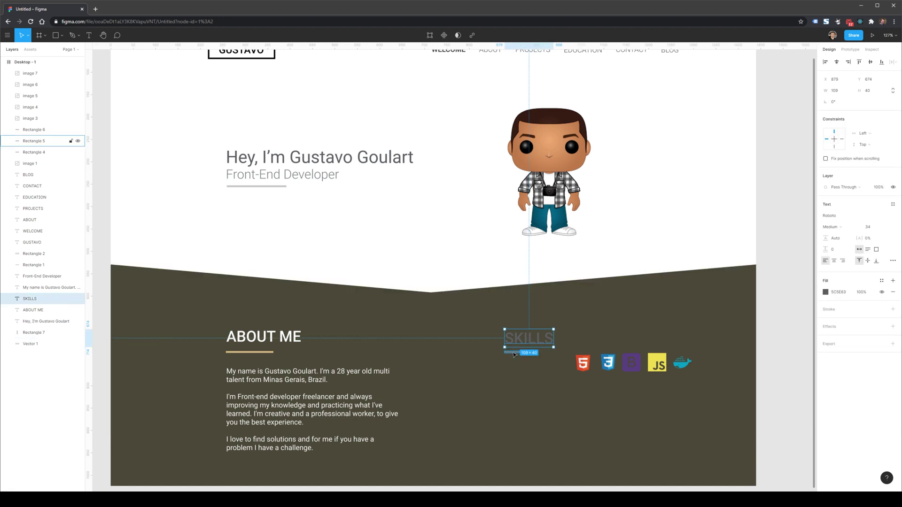
pyautogui.keyDown('shift'); pyautogui.click(513, 353); pyautogui.keyUp('shift')
pyautogui.moveTo(532, 341); pyautogui.dragTo(524, 344)
pyautogui.hotkey('ctrl', 'z')
pyautogui.keyDown('shift'); pyautogui.click(513, 353); pyautogui.keyUp('shift')
pyautogui.keyDown('shift'); pyautogui.click(513, 353); pyautogui.keyUp('shift')
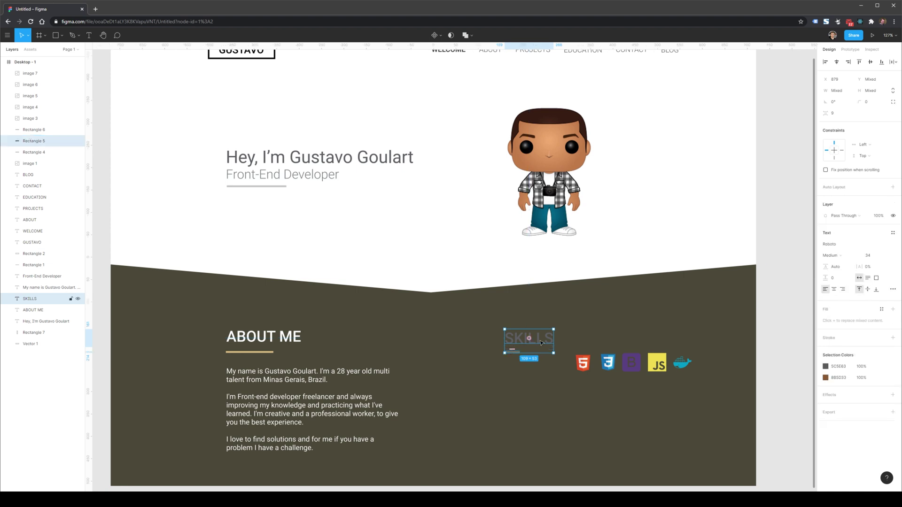
pyautogui.moveTo(544, 344); pyautogui.dragTo(499, 345)
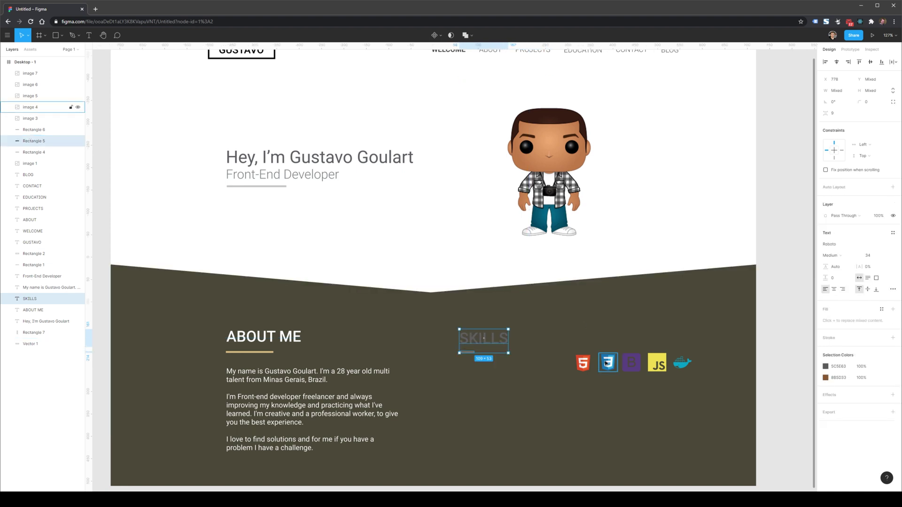
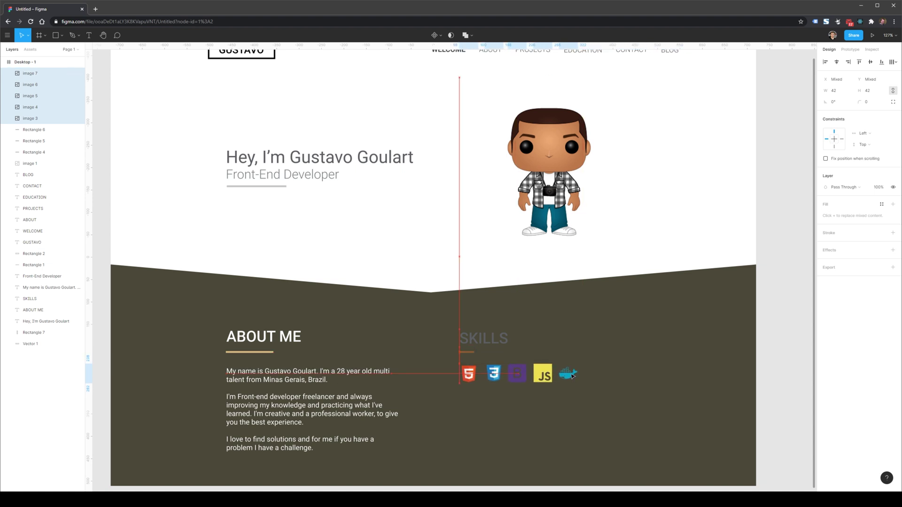
# Recolour the SKILLS heading white
pyautogui.click(489, 342)
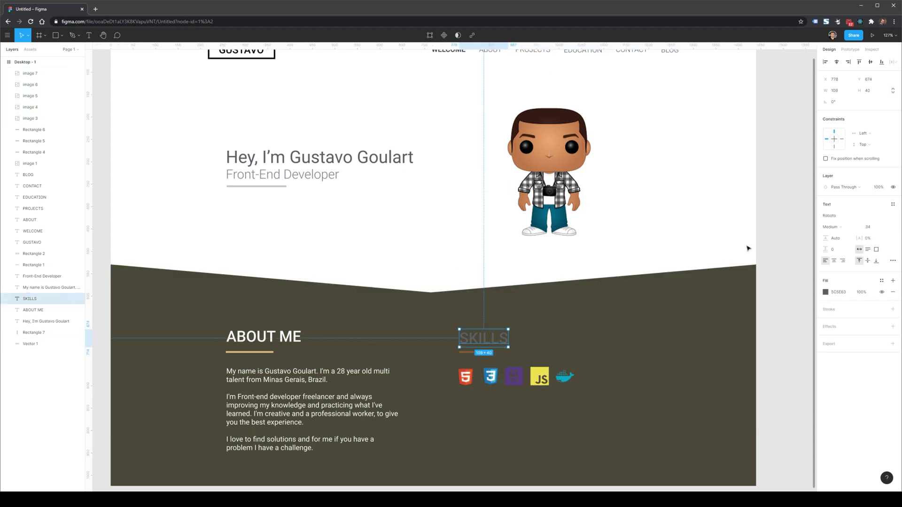
pyautogui.click(825, 293)
pyautogui.moveTo(749, 315); pyautogui.dragTo(729, 298)
pyautogui.click(721, 213)
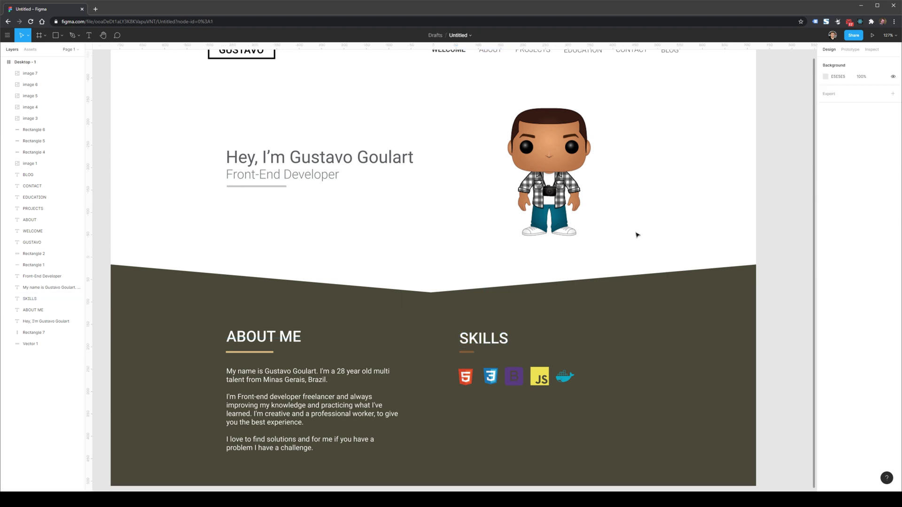
# Recolour the dash under SKILLS to gold DBBA7F by sampling the ABOUT ME underline
pyautogui.click(467, 352)
pyautogui.click(825, 216)
pyautogui.click(741, 323)
pyautogui.click(272, 350)
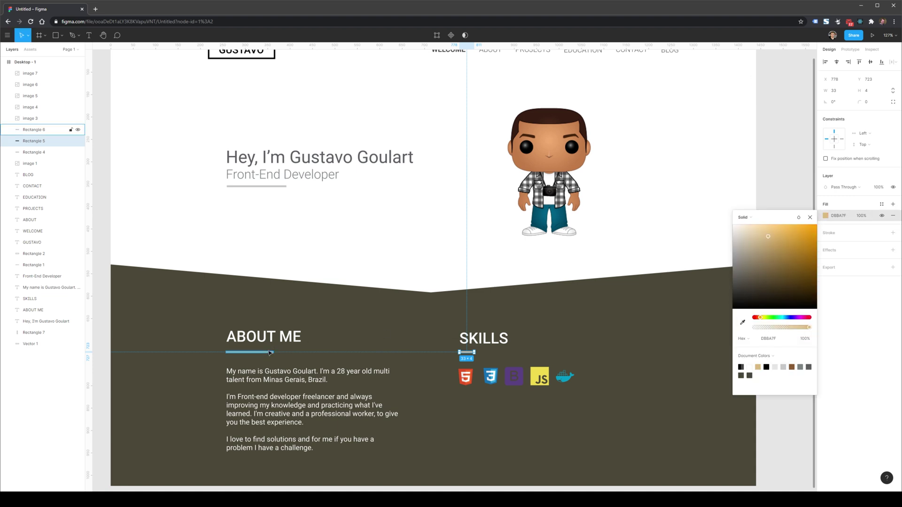
pyautogui.press('Escape')
# Lengthen the gold dash under SKILLS to about the same length as the ABOUT ME underline
pyautogui.click(466, 353)
pyautogui.moveTo(475, 352); pyautogui.dragTo(505, 352)
pyautogui.click(470, 254)
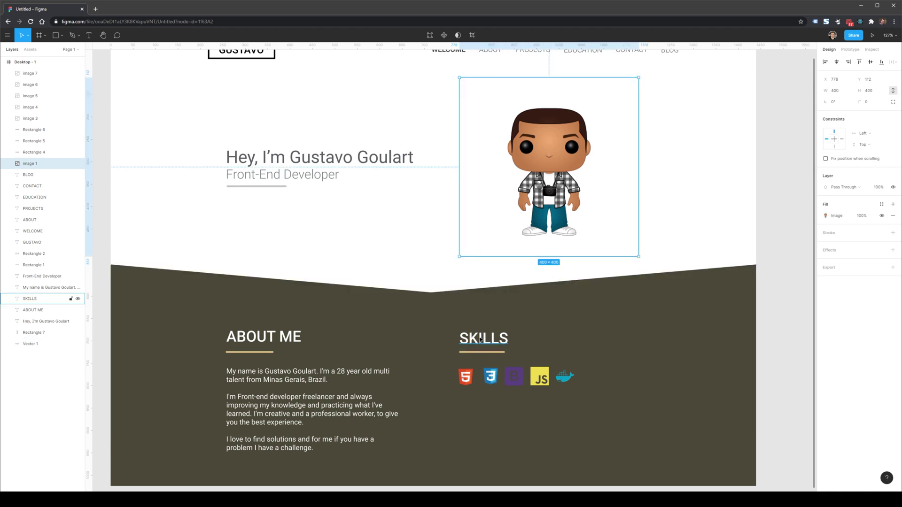
# Stack the five technology icons in an evenly spaced vertical column under the SKILLS dash, in the order HTML5, CSS3, Bootstrap, JavaScript, Docker
pyautogui.click(465, 377)
pyautogui.click(494, 378)
pyautogui.moveTo(498, 380); pyautogui.dragTo(467, 434)
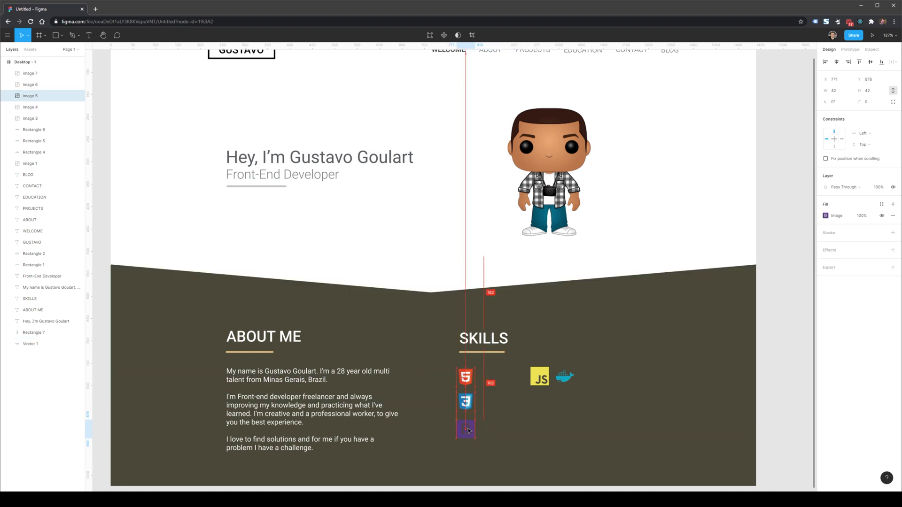
pyautogui.moveTo(540, 377); pyautogui.dragTo(470, 456)
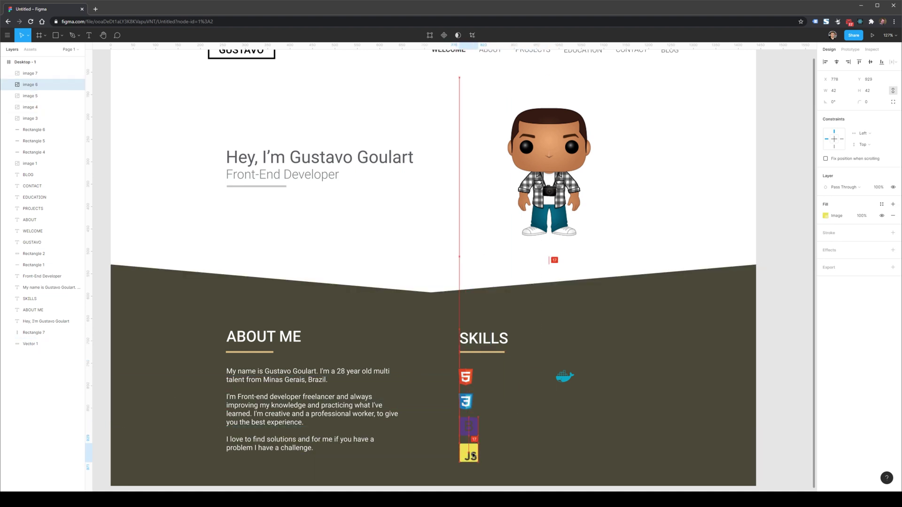
pyautogui.moveTo(565, 377); pyautogui.dragTo(465, 478)
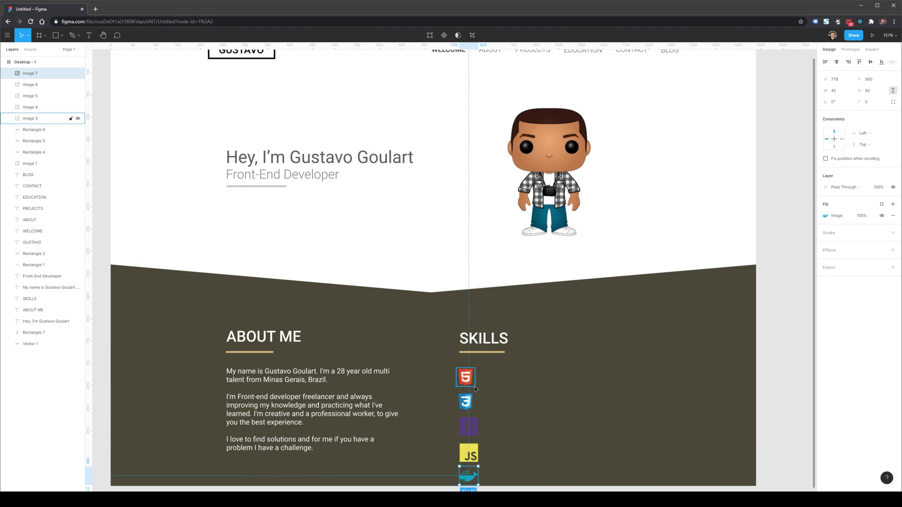
pyautogui.moveTo(469, 379); pyautogui.dragTo(469, 375)
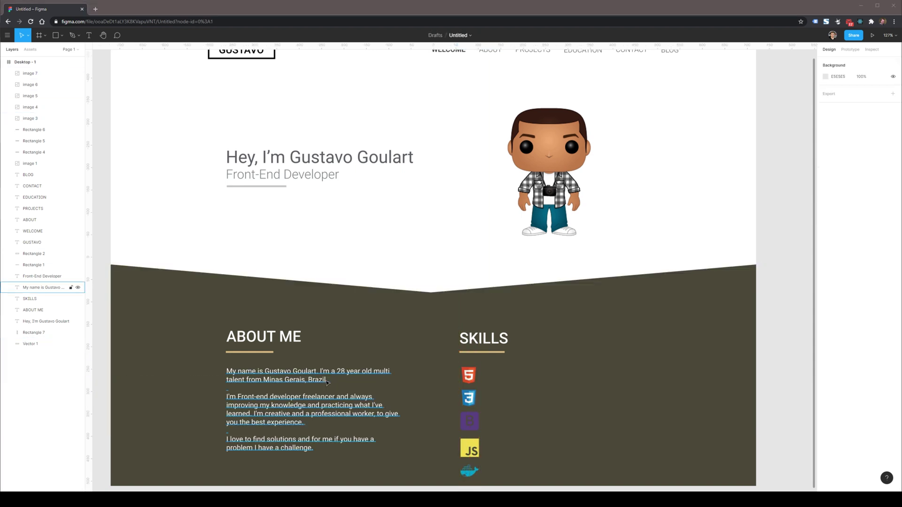
# Duplicate the about paragraph beside the HTML5 icon and replace its text with "HTML5" and "3 years experience" on two lines
pyautogui.click(285, 384)
pyautogui.moveTo(272, 380); pyautogui.dragTo(542, 379)
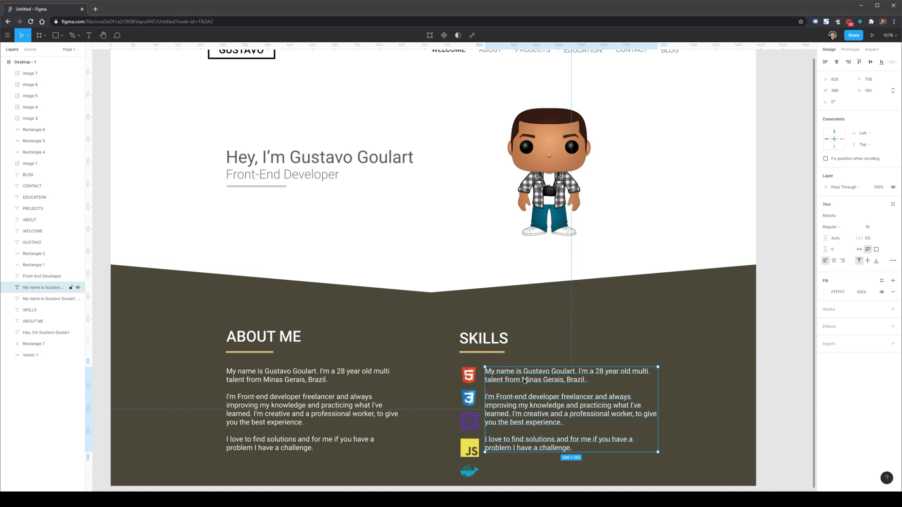
pyautogui.doubleClick(592, 383)
pyautogui.write('H')
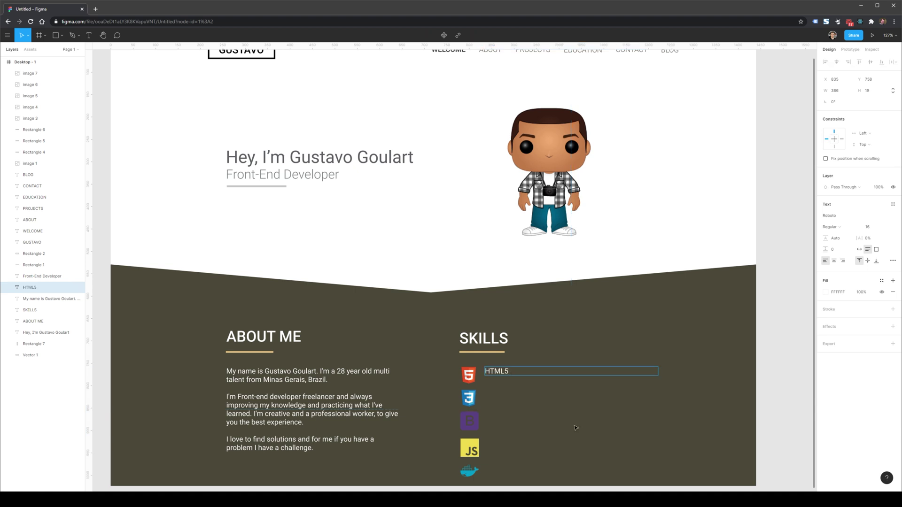
pyautogui.write('TML5')
pyautogui.press('Return')
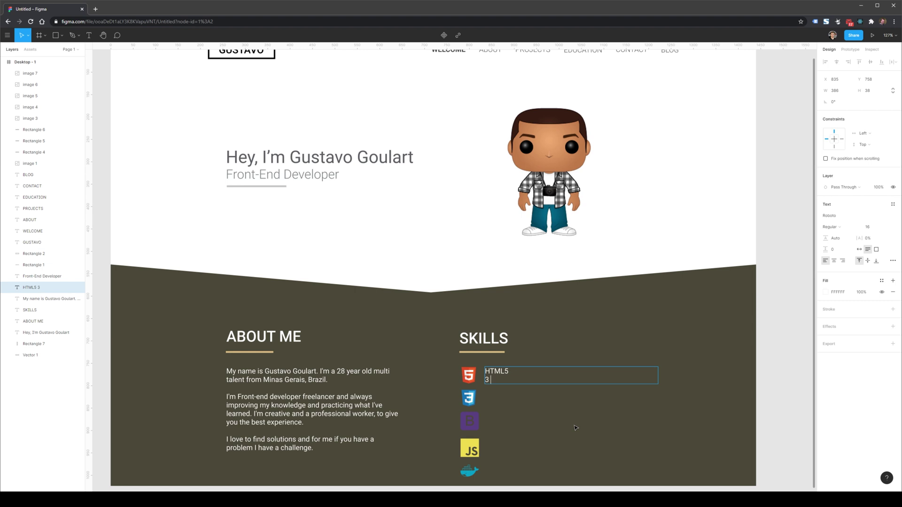
pyautogui.write('3 years experience')
pyautogui.press('Escape')
# Duplicate the HTML5 label beside the CSS3 icon and change its text to "CSS3" and "2 years experience"
pyautogui.moveTo(499, 382); pyautogui.dragTo(501, 405)
pyautogui.doubleClick(501, 405)
pyautogui.doubleClick(502, 396)
pyautogui.write('CASS')
pyautogui.press('BackSpace')
pyautogui.press('BackSpace')
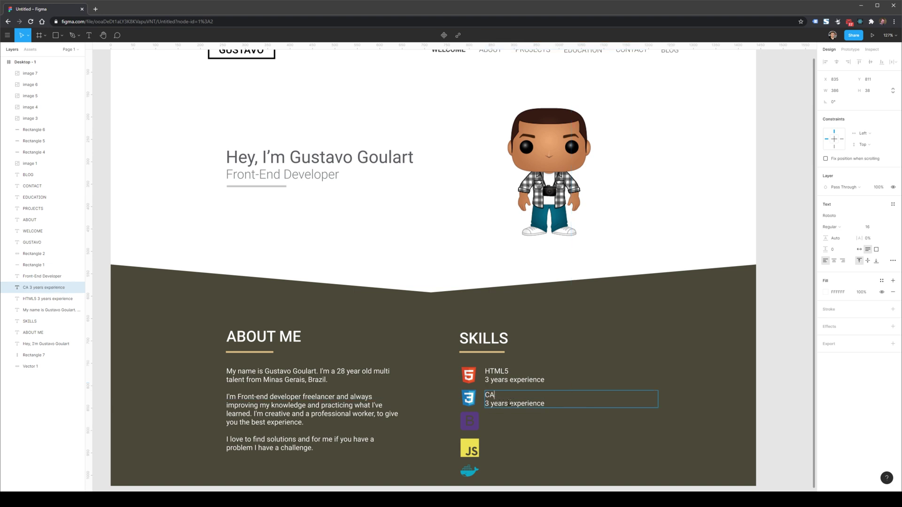
pyautogui.press('Escape')
# Duplicate the CSS3 label beside the Bootstrap icon and change its text to "Boostrap" and "3 years experience"
pyautogui.moveTo(499, 402); pyautogui.dragTo(496, 424)
pyautogui.click(494, 422)
pyautogui.doubleClick(493, 418)
pyautogui.write('Boostrap')
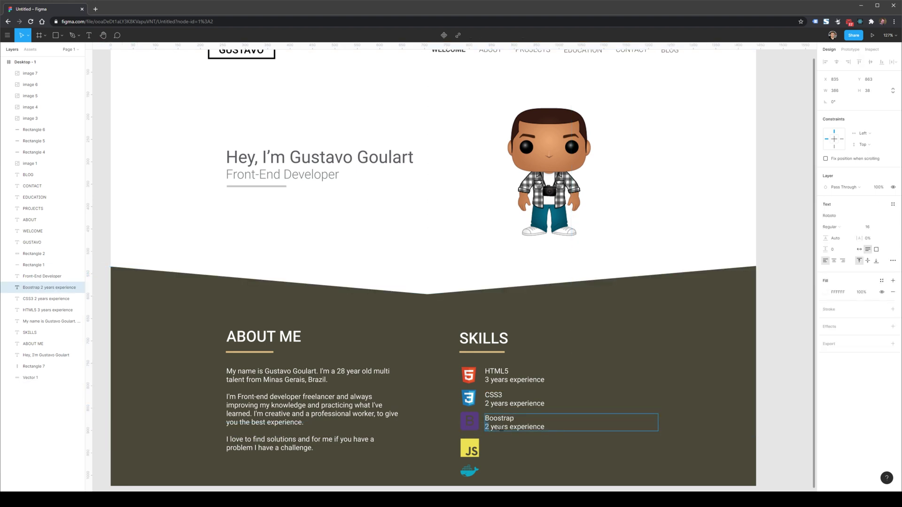
pyautogui.press('Escape')
# Duplicate the Boostrap label beside the JS icon and change its text to "JavaScript" and "4 years experience"
pyautogui.moveTo(494, 426); pyautogui.dragTo(494, 451)
pyautogui.doubleClick(493, 445)
pyautogui.write('JavaScript')
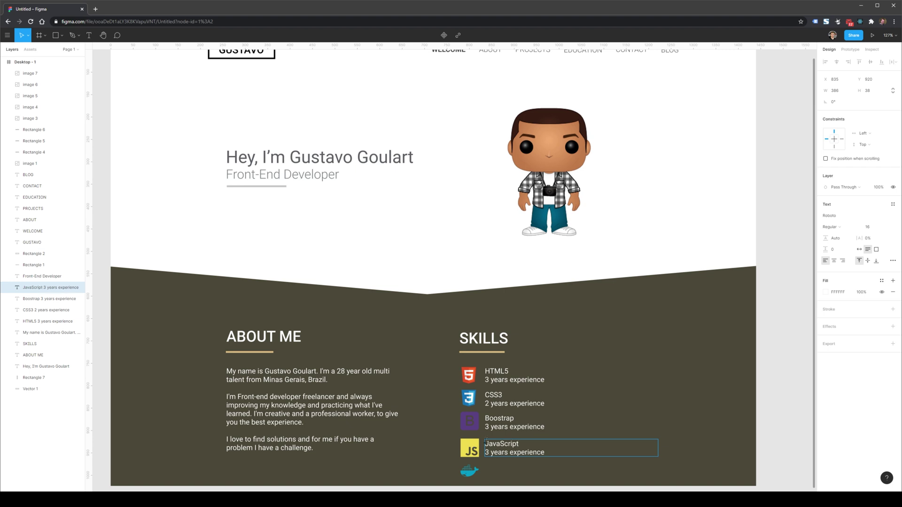
pyautogui.write('4')
pyautogui.press('Escape')
# Duplicate the JavaScript label beside the whale icon and change its text to "Docker" and "1 years experience"
pyautogui.moveTo(503, 448); pyautogui.dragTo(506, 466)
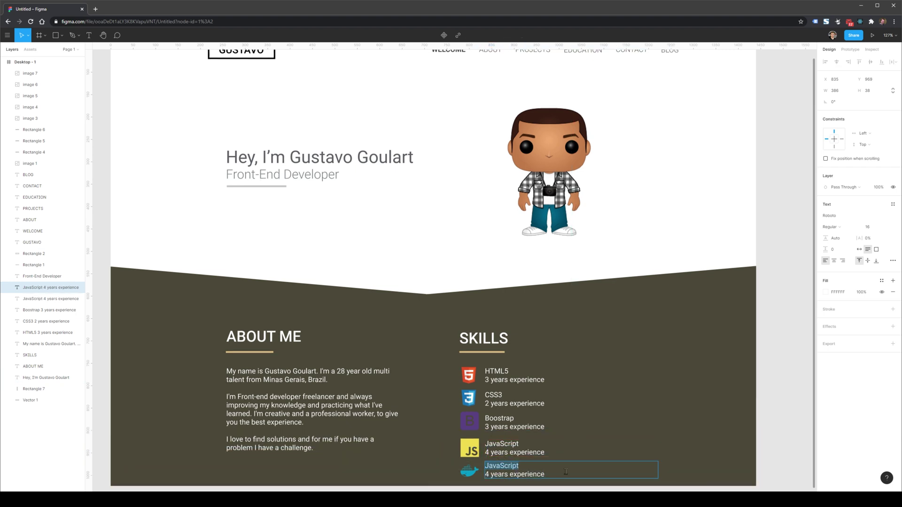
pyautogui.write('DOcke')
pyautogui.write('1')
pyautogui.click(785, 374)
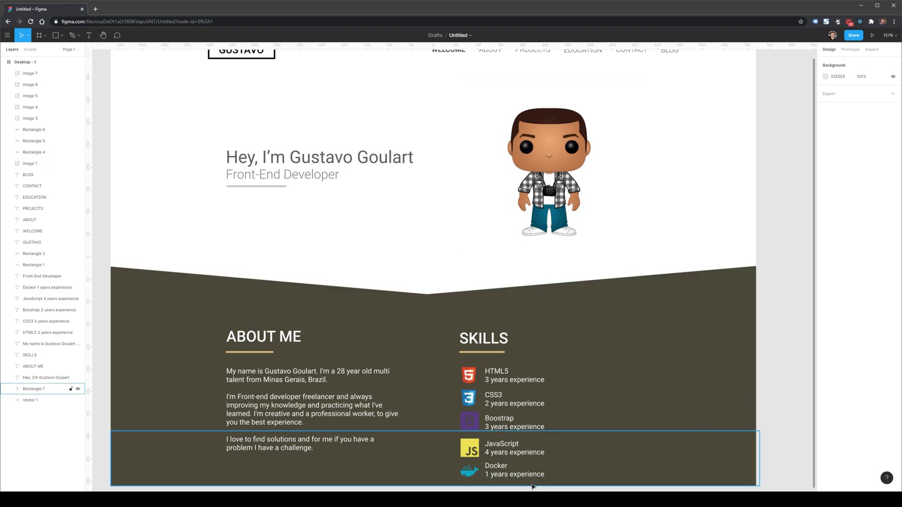
# Make the skill names Docker, JavaScript, Boostrap, CSS3 and HTML5 bold, leaving their experience lines regular
pyautogui.click(500, 473)
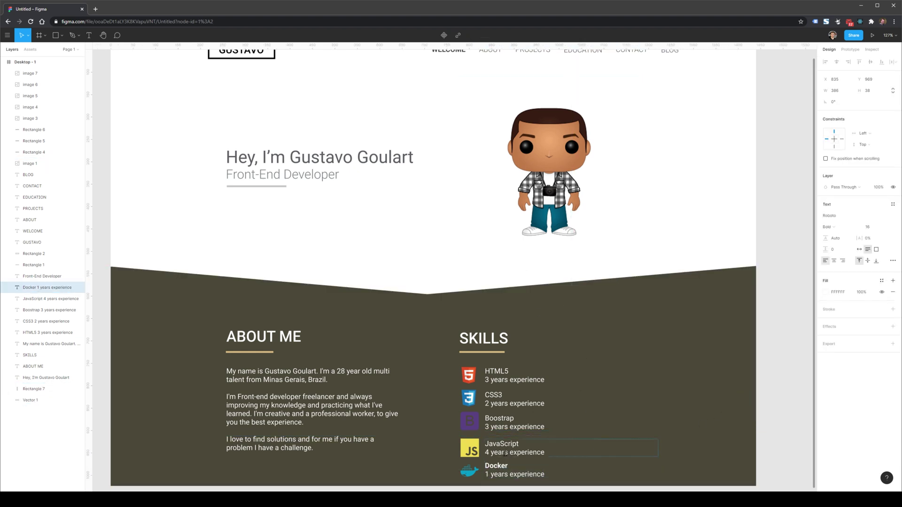
pyautogui.click(499, 446)
pyautogui.doubleClick(496, 444)
pyautogui.click(498, 422)
pyautogui.doubleClick(498, 419)
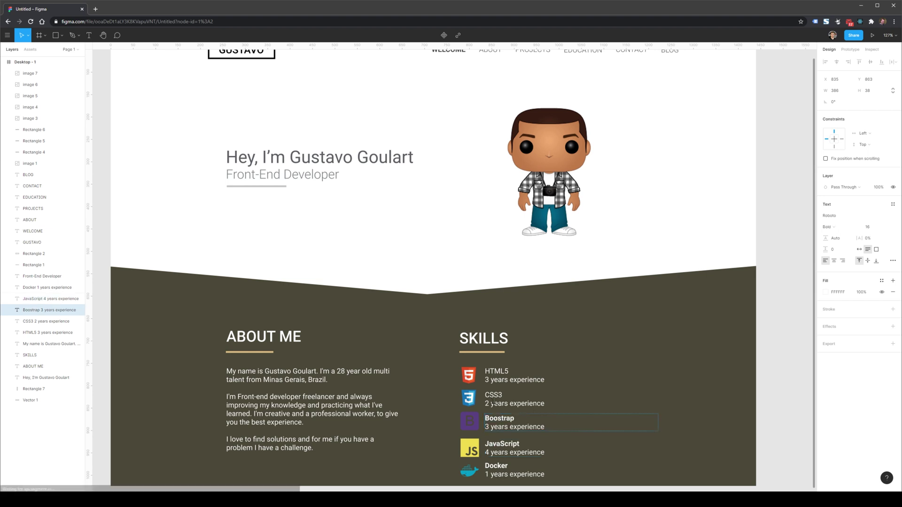
pyautogui.click(490, 395)
pyautogui.hotkey('ctrl', 'b')
pyautogui.doubleClick(496, 372)
pyautogui.doubleClick(497, 372)
pyautogui.hotkey('ctrl', 'b')
# Set the experience lines under HTML5, CSS3 and Boostrap to font size 14
pyautogui.moveTo(546, 380); pyautogui.dragTo(499, 380)
pyautogui.click(887, 228)
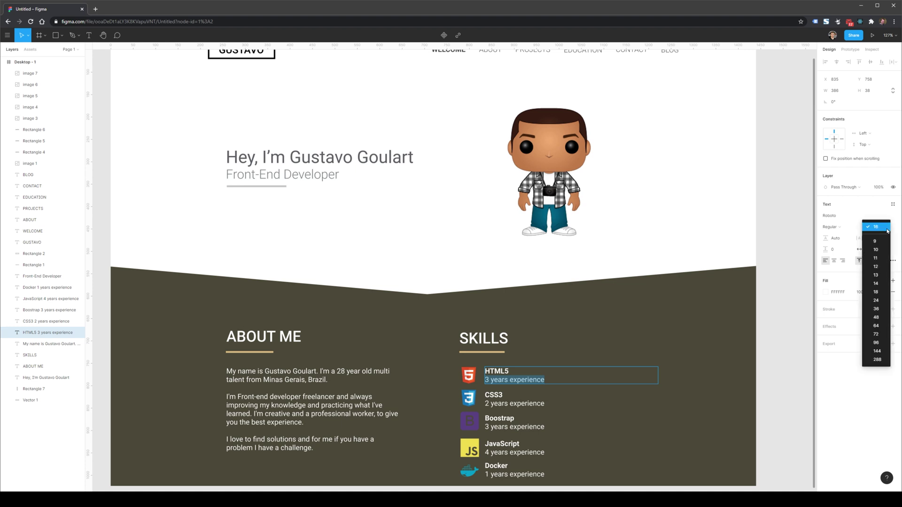
pyautogui.click(882, 283)
pyautogui.click(493, 397)
pyautogui.tripleClick(515, 403)
pyautogui.click(886, 227)
pyautogui.click(881, 284)
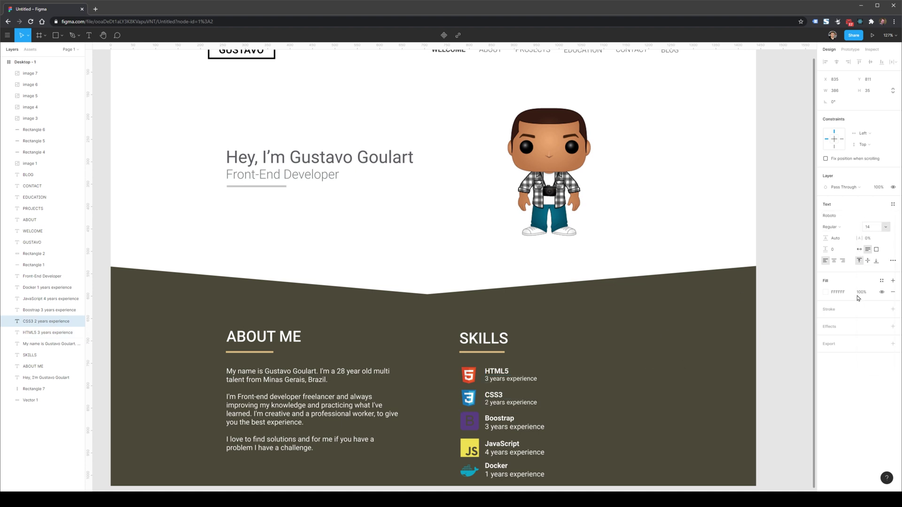
pyautogui.click(499, 418)
pyautogui.moveTo(544, 427); pyautogui.dragTo(485, 427)
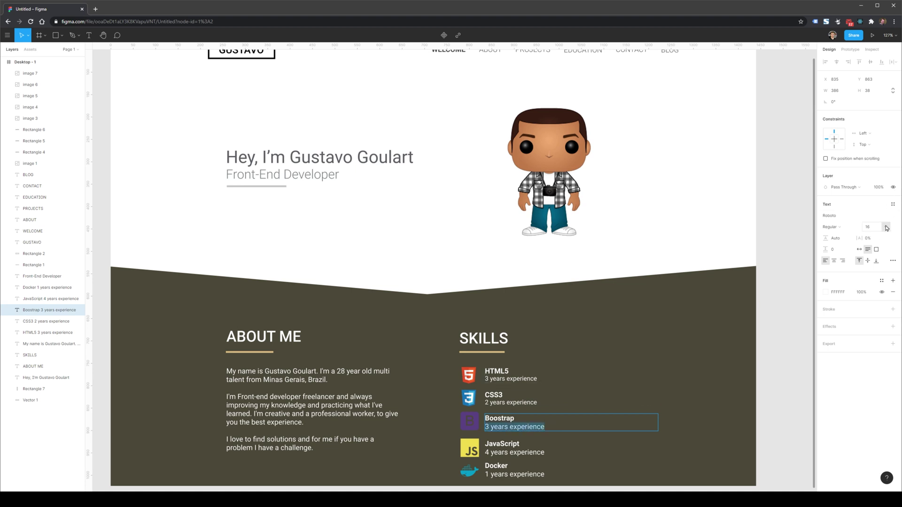
pyautogui.click(886, 227)
pyautogui.click(876, 283)
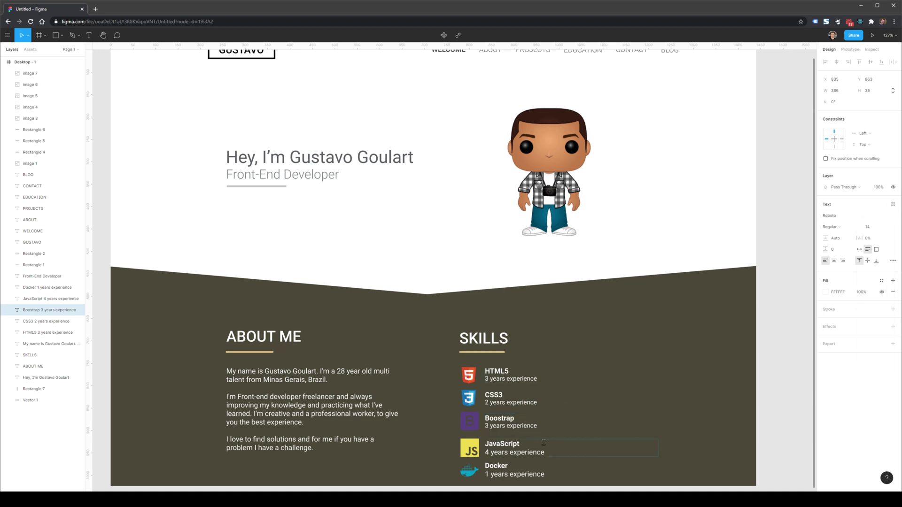
# Set the experience lines under JavaScript and Docker to font size 14
pyautogui.click(501, 443)
pyautogui.moveTo(545, 453); pyautogui.dragTo(483, 452)
pyautogui.click(886, 228)
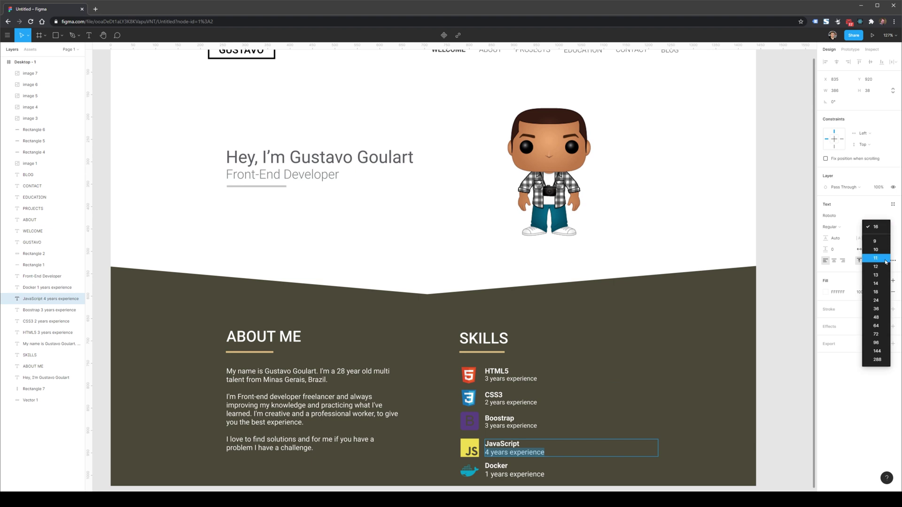
pyautogui.click(875, 283)
pyautogui.click(527, 466)
pyautogui.moveTo(545, 474); pyautogui.dragTo(484, 474)
pyautogui.click(886, 227)
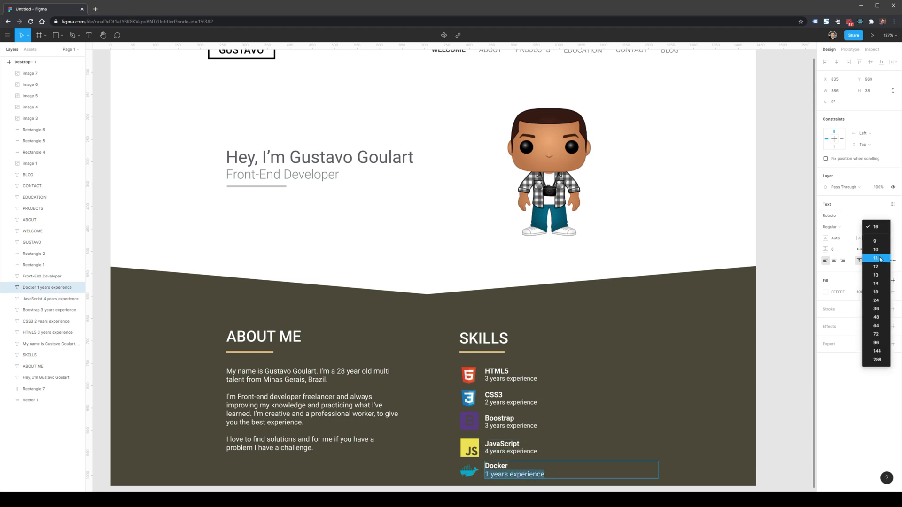
pyautogui.click(876, 284)
pyautogui.click(593, 376)
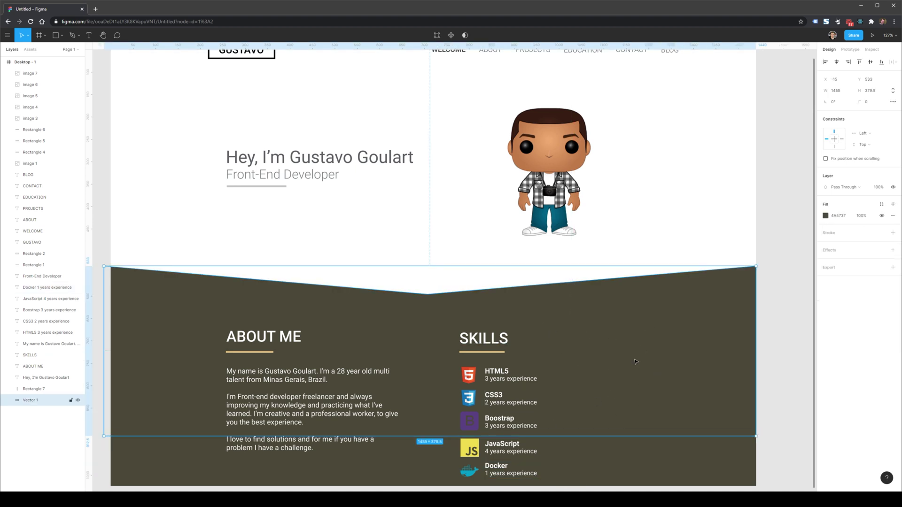
pyautogui.click(719, 240)
# Draw a rectangle about 1319 × 606 px over the header and hero, and reorder it behind their text and image, just above Rectangle 7
pyautogui.scroll(2, 713, 305)
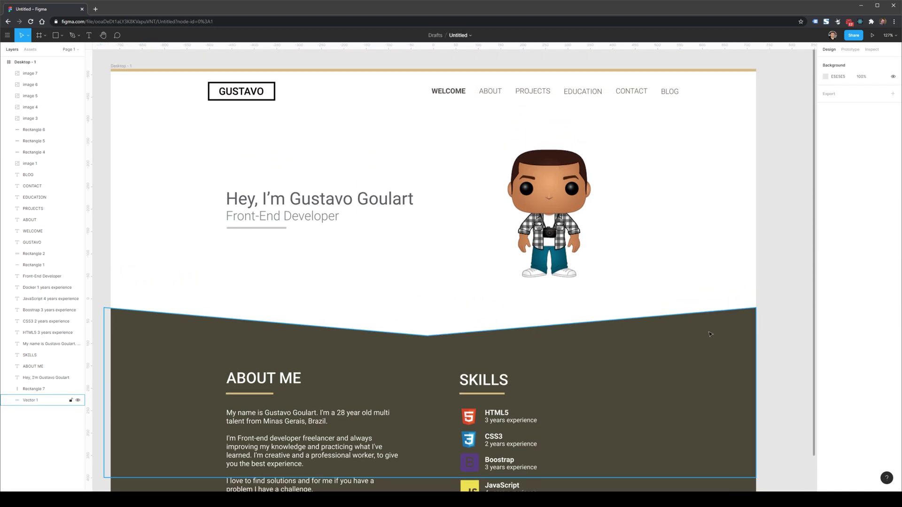
pyautogui.scroll(-5, 708, 333)
pyautogui.scroll(5, 611, 324)
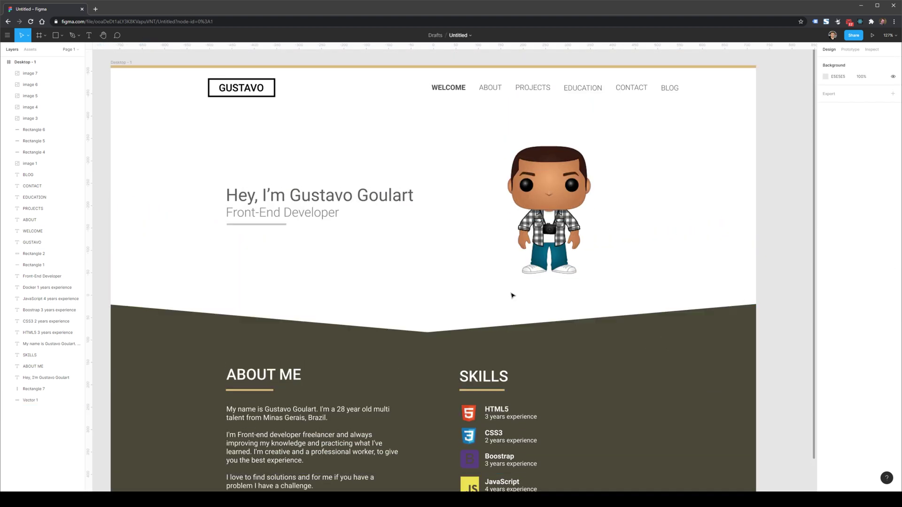
pyautogui.click(56, 35)
pyautogui.moveTo(756, 72)
pyautogui.mouseDown()
pyautogui.moveTo(527, 246)
pyautogui.moveTo(165, 342)
pyautogui.mouseUp()
pyautogui.moveTo(28, 73); pyautogui.dragTo(38, 386)
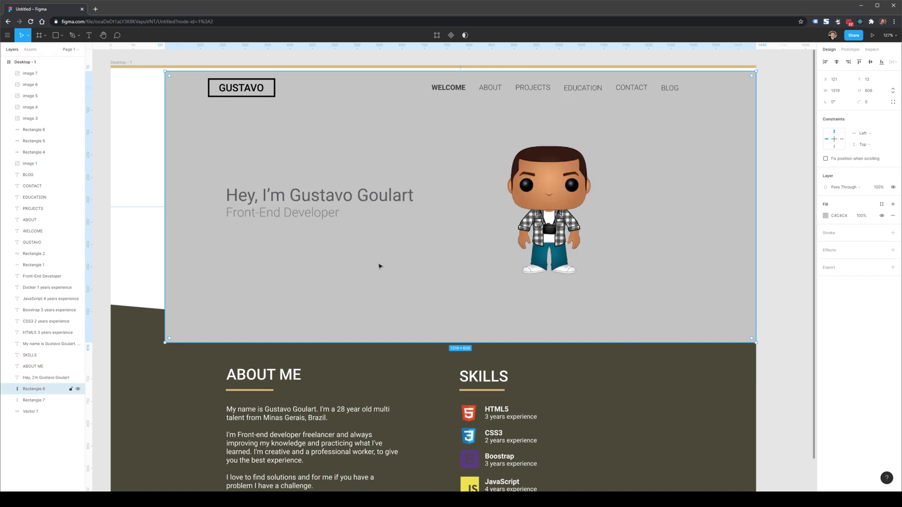
# Change the hero rectangle's fill to a linear gradient and sample the top bar's gold DBBA7F for its upper stop
pyautogui.click(826, 217)
pyautogui.click(744, 217)
pyautogui.click(757, 229)
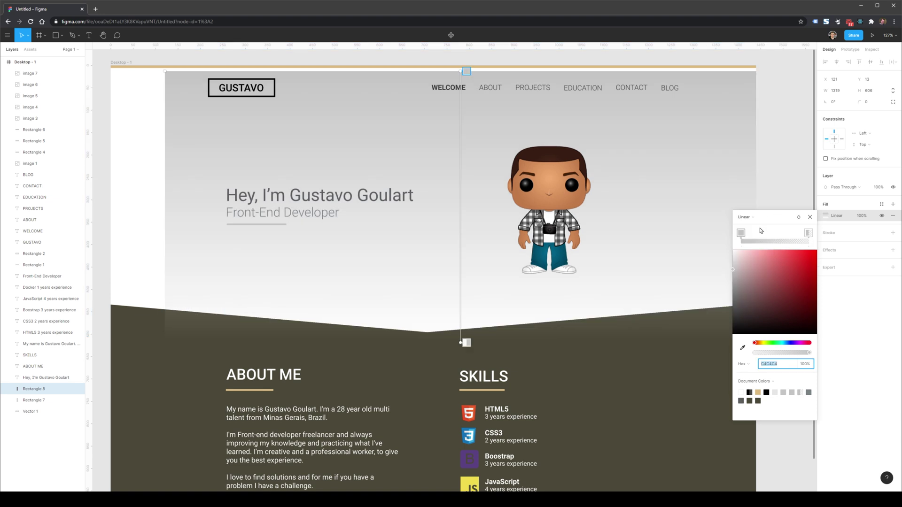
pyautogui.press('i')
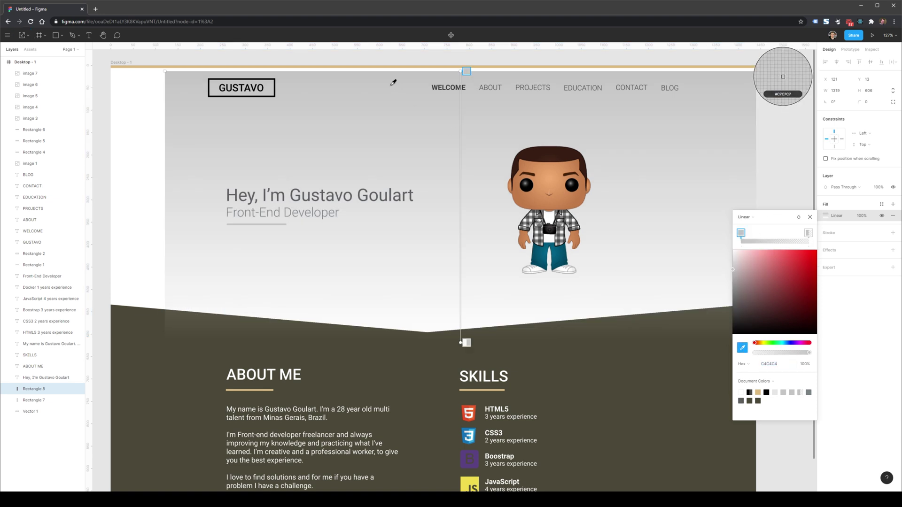
pyautogui.click(389, 65)
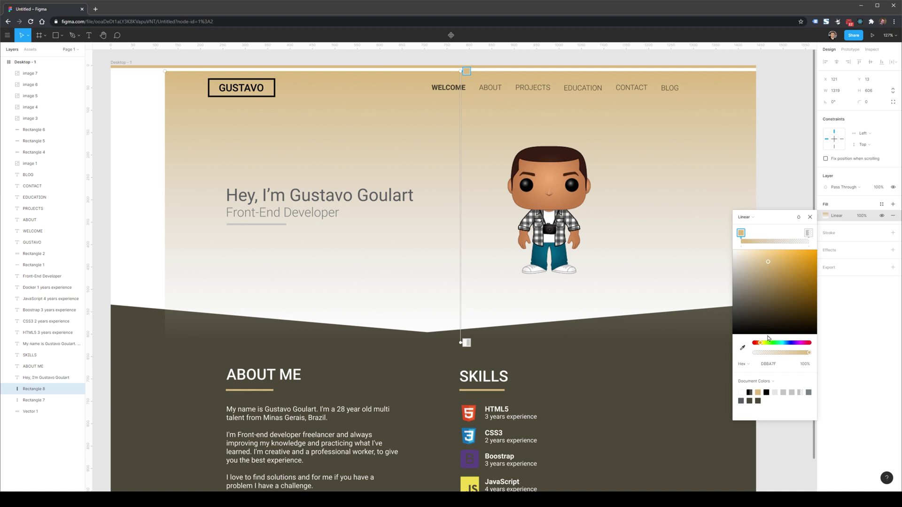
# Set the gold gradient stop's opacity to 25%
pyautogui.click(804, 364)
pyautogui.press('Return')
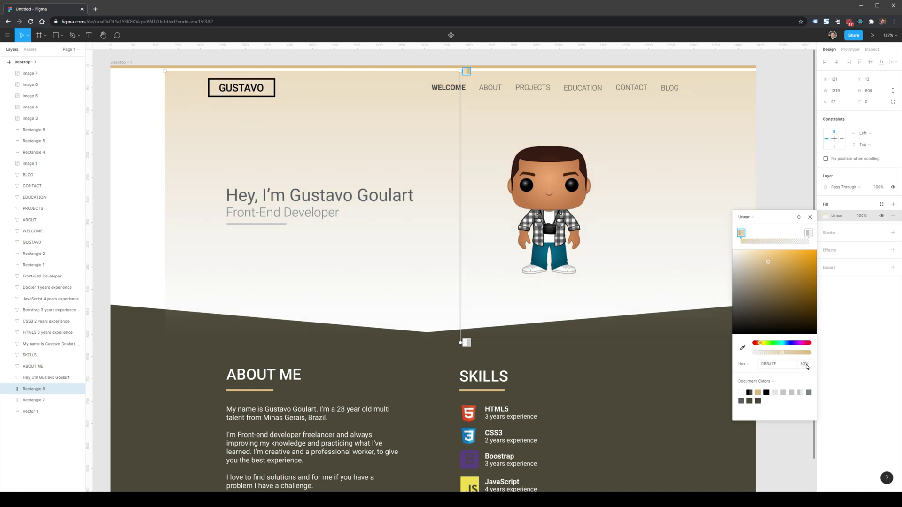
pyautogui.write('25')
pyautogui.press('Escape')
pyautogui.click(806, 366)
pyautogui.write('25')
pyautogui.press('Return')
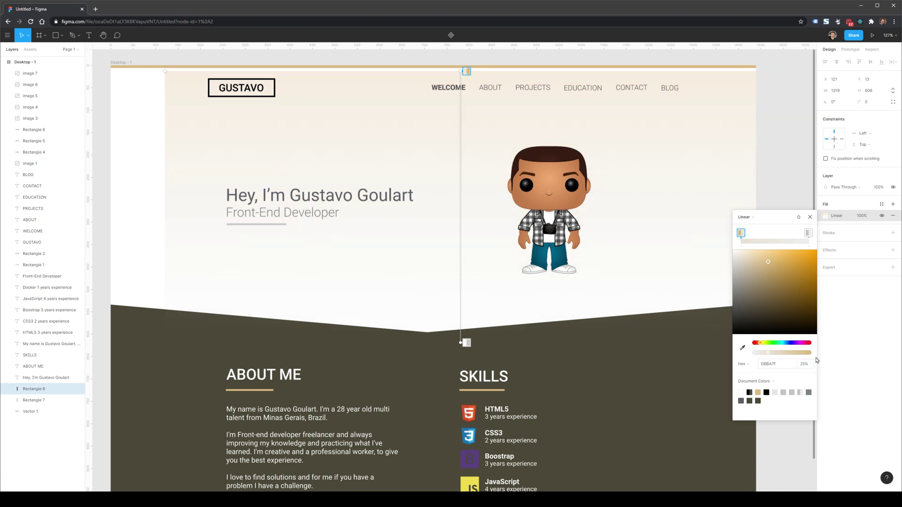
# Extend the gradient rectangle's left edge just past the frame, making it about 1455 px wide
pyautogui.moveTo(167, 163); pyautogui.dragTo(104, 151)
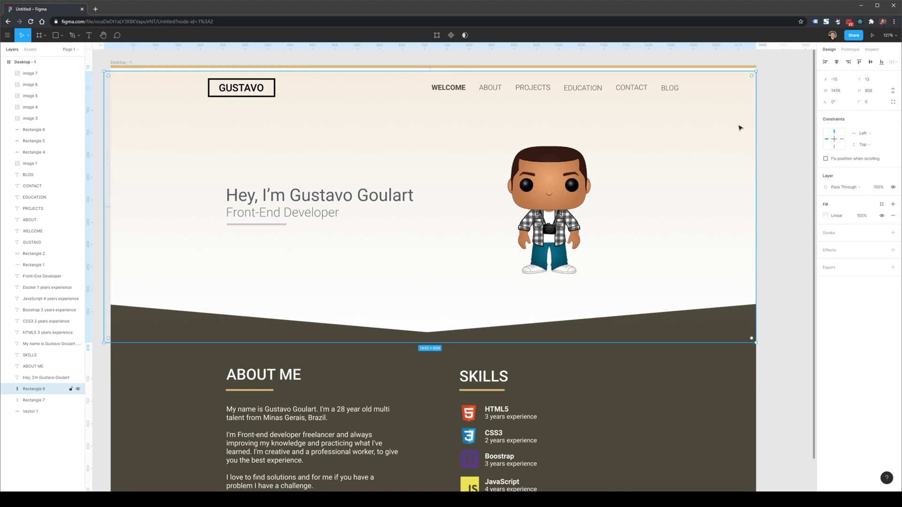
pyautogui.click(784, 125)
pyautogui.scroll(-1, 769, 215)
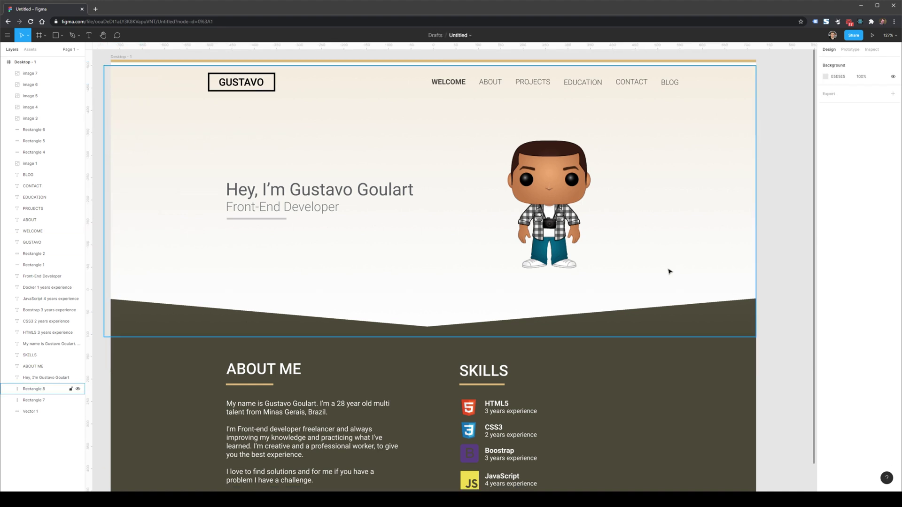
# Change the dark section shape's fill to a linear gradient and sample the section's 4A4737 for the lower stop
pyautogui.click(621, 365)
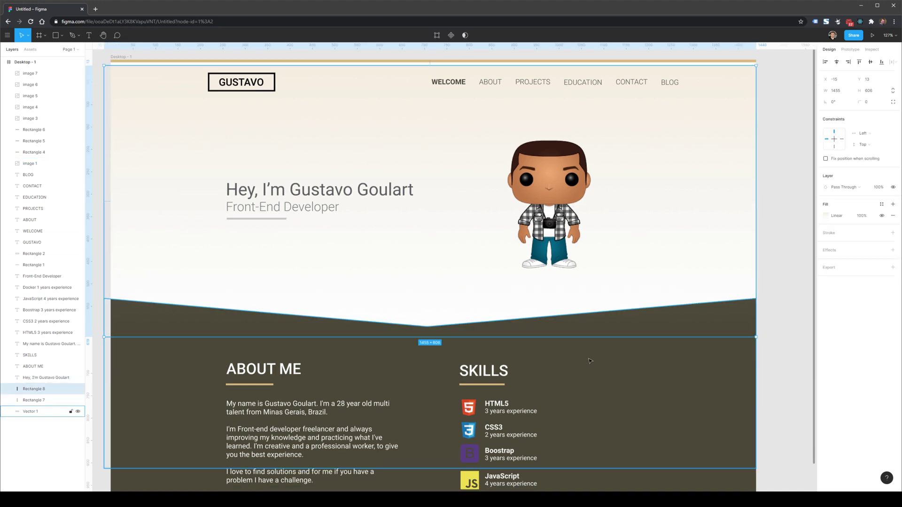
pyautogui.click(826, 217)
pyautogui.click(750, 217)
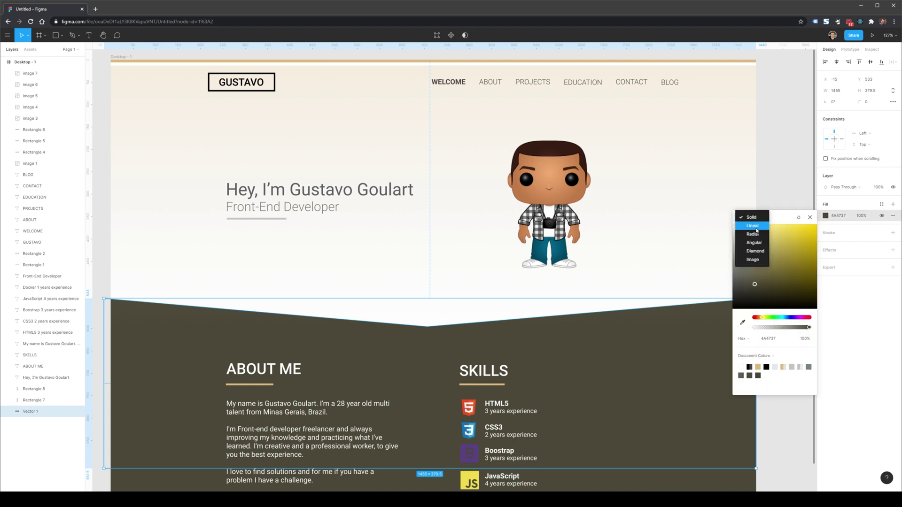
pyautogui.click(756, 227)
pyautogui.click(808, 233)
pyautogui.click(742, 348)
pyautogui.click(660, 473)
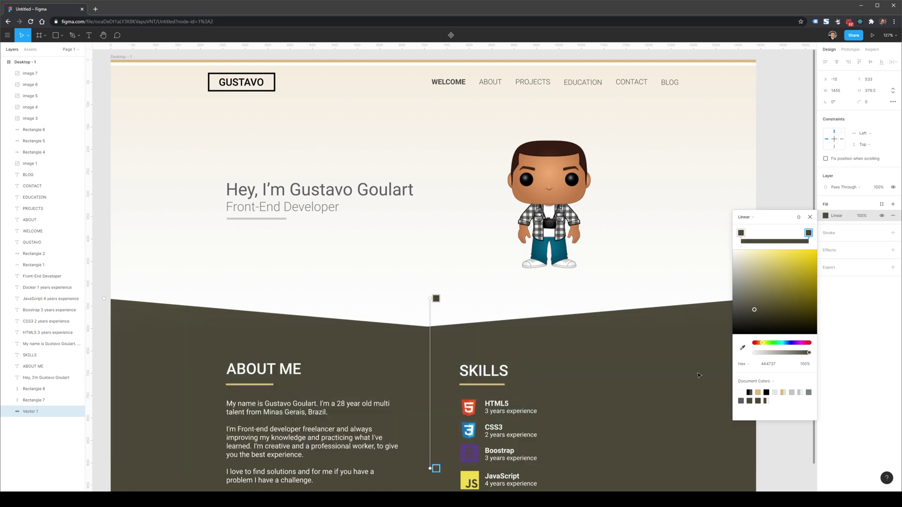
# Darken the upper stop of the dark section's gradient, keeping the same brown hue
pyautogui.click(740, 233)
pyautogui.moveTo(755, 310); pyautogui.dragTo(760, 320)
pyautogui.click(777, 243)
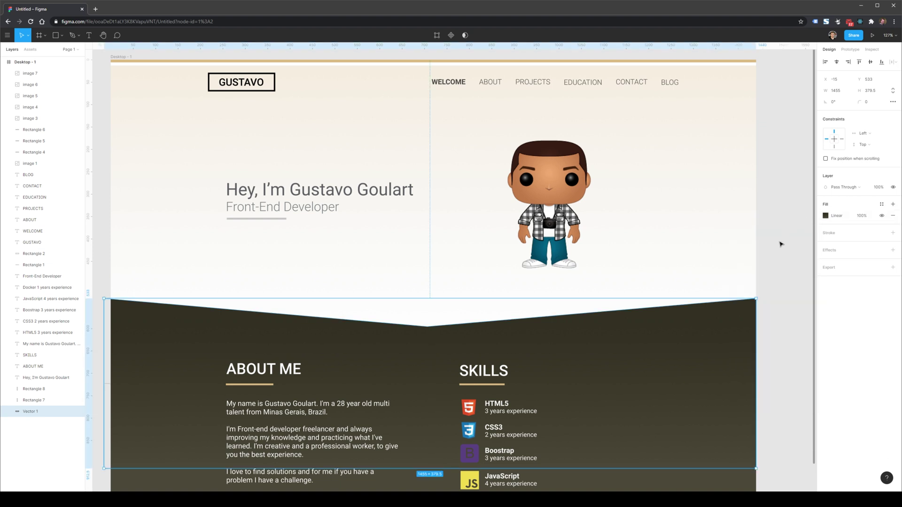
# Review the whole page from the dark section's end back up to the header
pyautogui.scroll(-2, 775, 249)
pyautogui.scroll(-2, 773, 257)
pyautogui.scroll(4, 772, 258)
pyautogui.scroll(-5, 776, 261)
pyautogui.scroll(1, 781, 262)
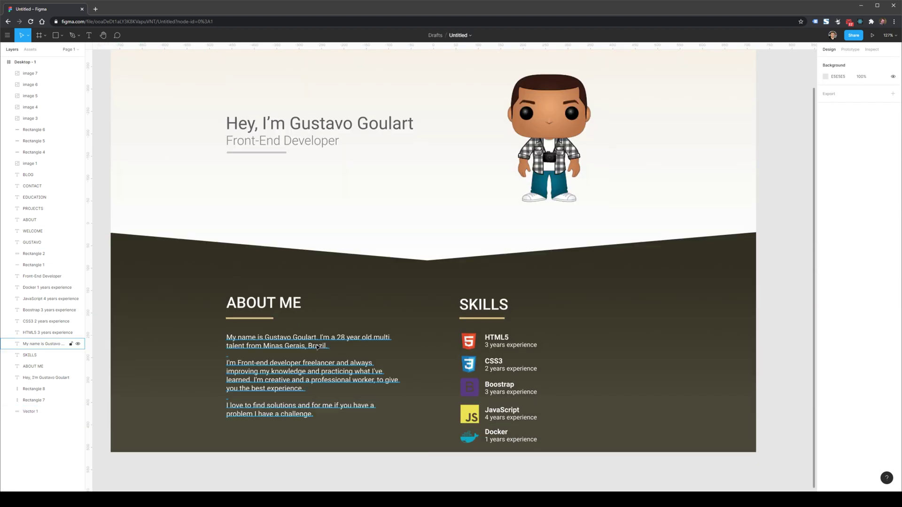
pyautogui.scroll(5, 791, 328)
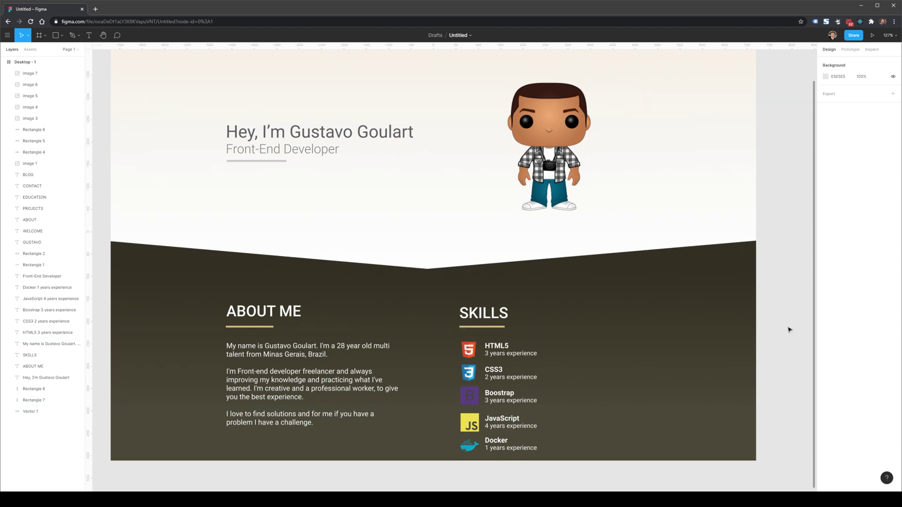
pyautogui.scroll(2, 787, 332)
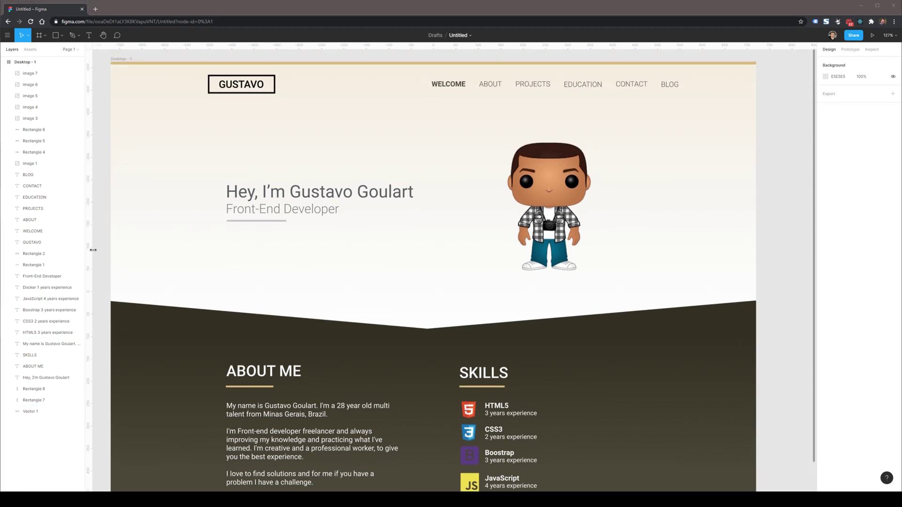
# Draw a rectangle about 187 × 43 px below the hero's grey underline and fill it with 312F22 sampled from the dark section
pyautogui.click(55, 37)
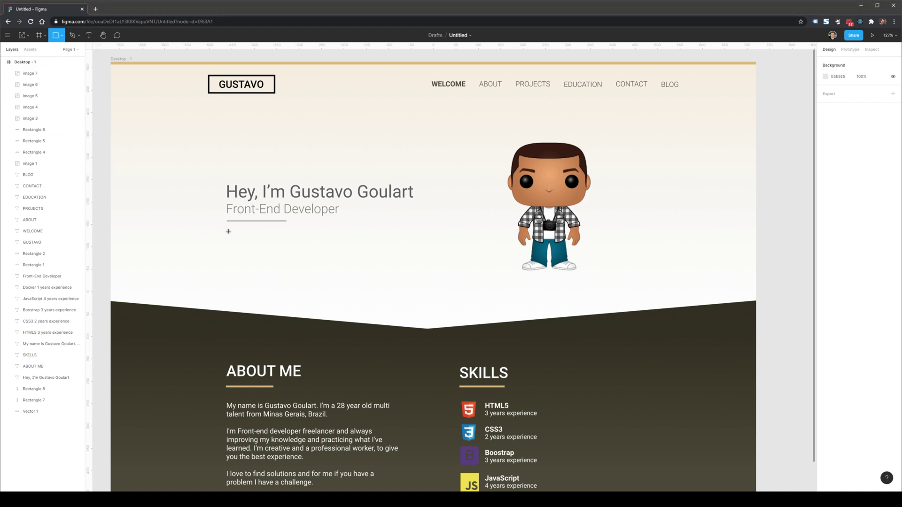
pyautogui.moveTo(227, 230); pyautogui.dragTo(311, 253)
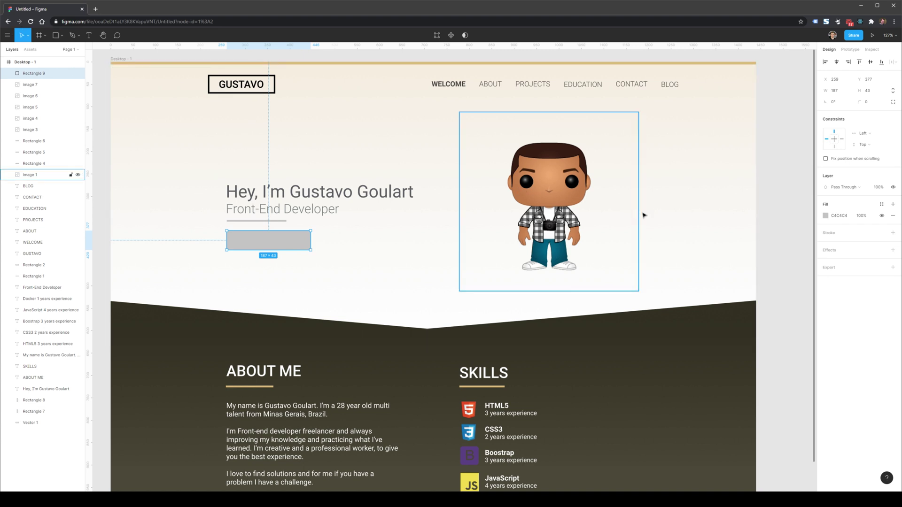
pyautogui.click(825, 217)
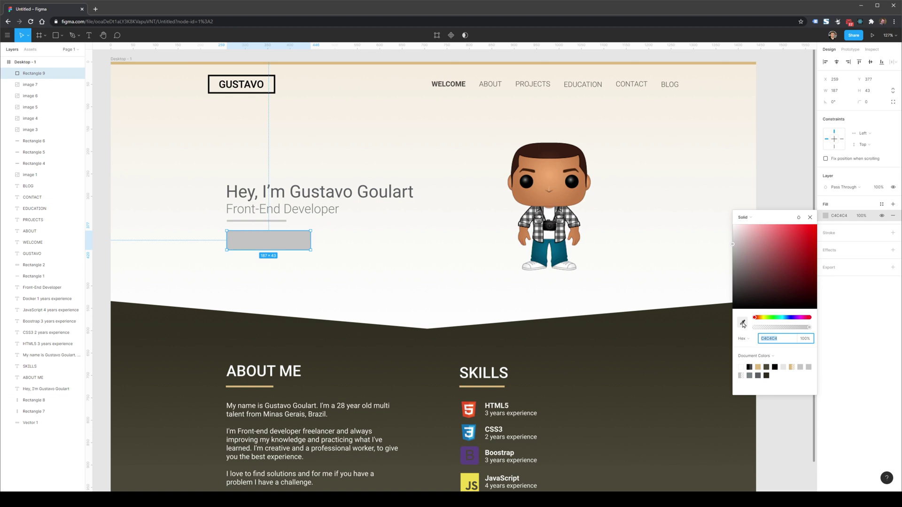
pyautogui.click(742, 323)
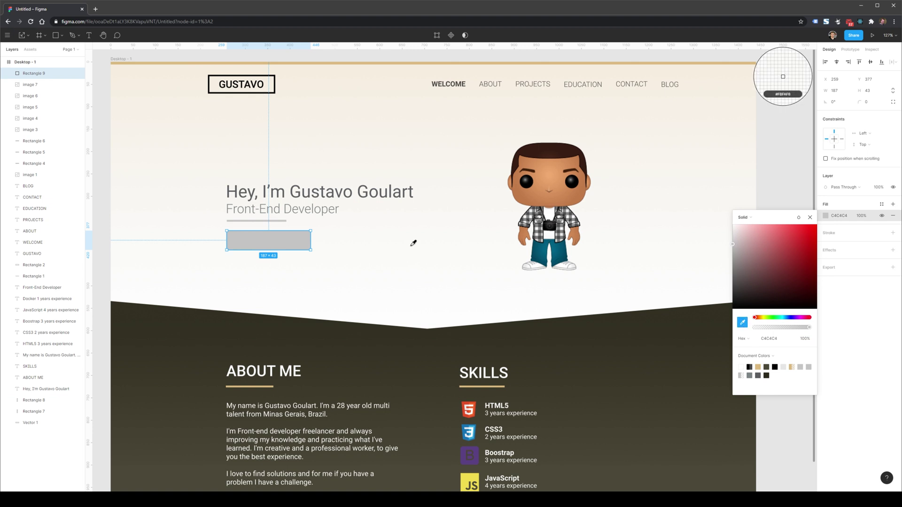
pyautogui.click(261, 314)
pyautogui.click(373, 285)
pyautogui.click(282, 247)
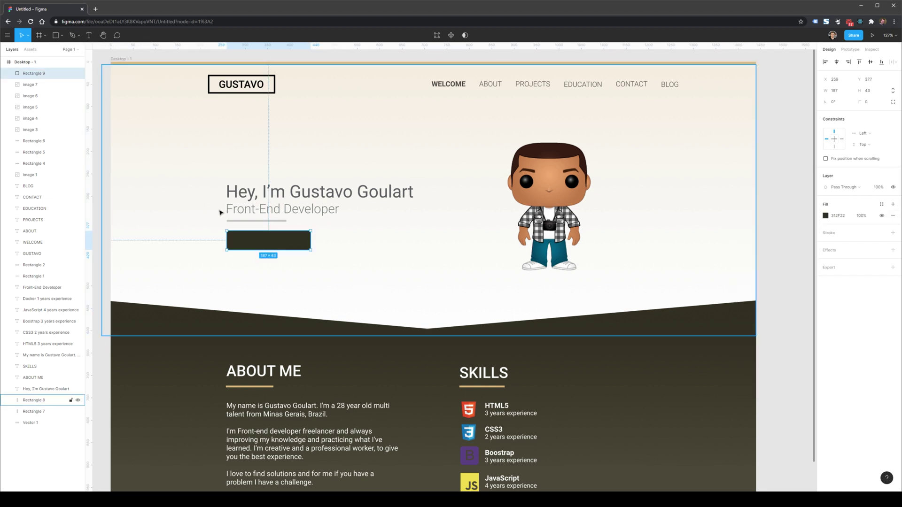
# Duplicate the Front-End Developer subtitle onto the dark rectangle and reword the copy as "Download Resume"
pyautogui.click(257, 213)
pyautogui.moveTo(258, 212); pyautogui.dragTo(276, 251)
pyautogui.doubleClick(341, 250)
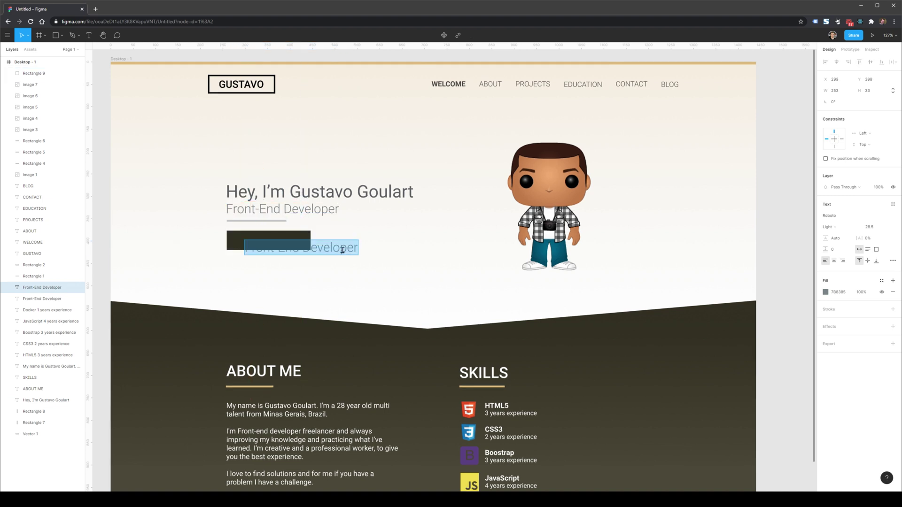
pyautogui.write('Download Resume')
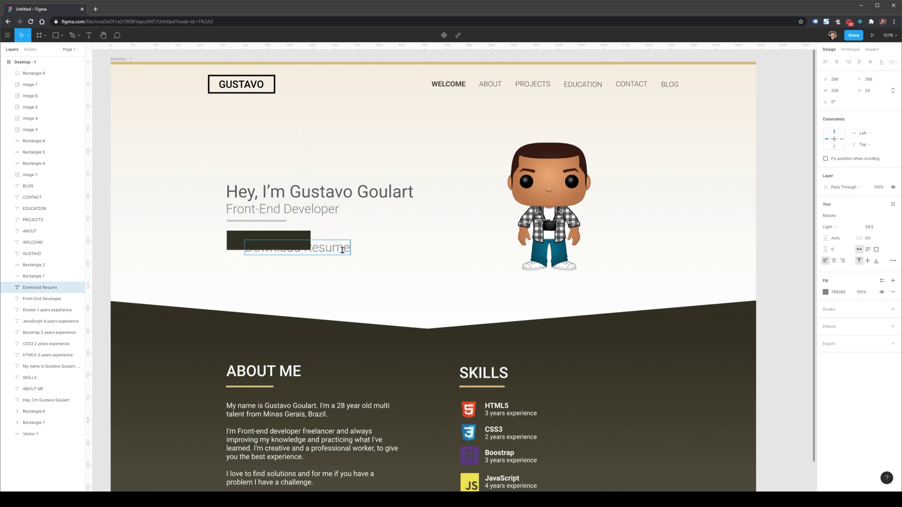
# Fill the Download Resume text with white FFFFFF and reorder its layer to the top, above the button rectangle
pyautogui.hotkey('ctrl', 'a')
pyautogui.click(824, 292)
pyautogui.moveTo(746, 324); pyautogui.dragTo(701, 291)
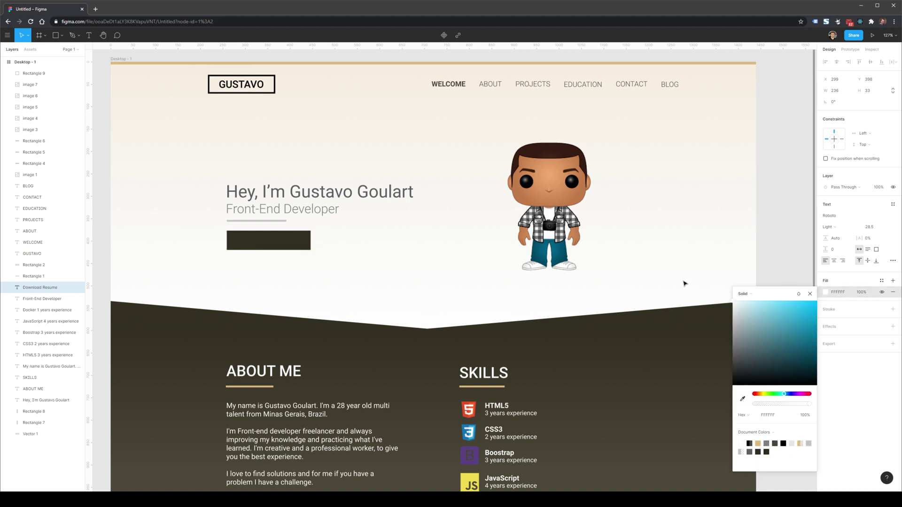
pyautogui.press('Escape')
pyautogui.moveTo(54, 287); pyautogui.dragTo(28, 68)
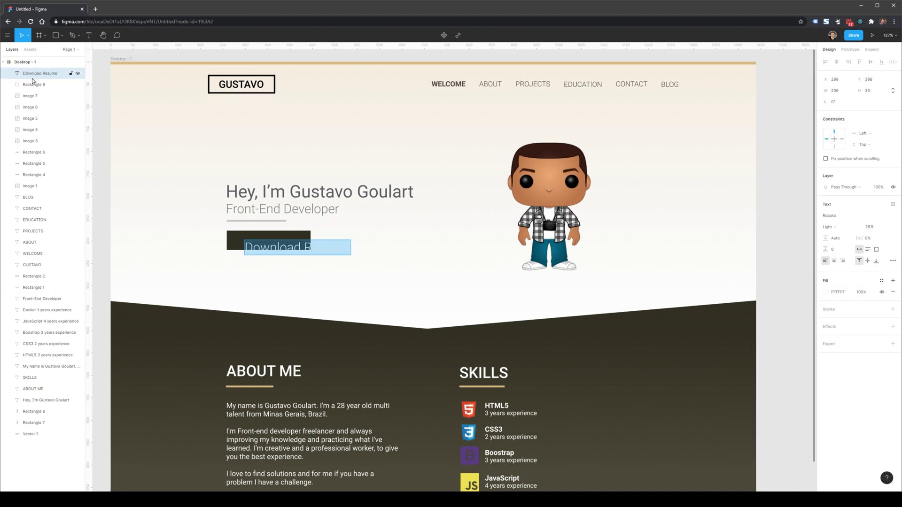
pyautogui.press('Escape')
# Set the Download Resume label to size 18 in Regular weight and center it on the dark button rectangle
pyautogui.moveTo(262, 243); pyautogui.dragTo(252, 238)
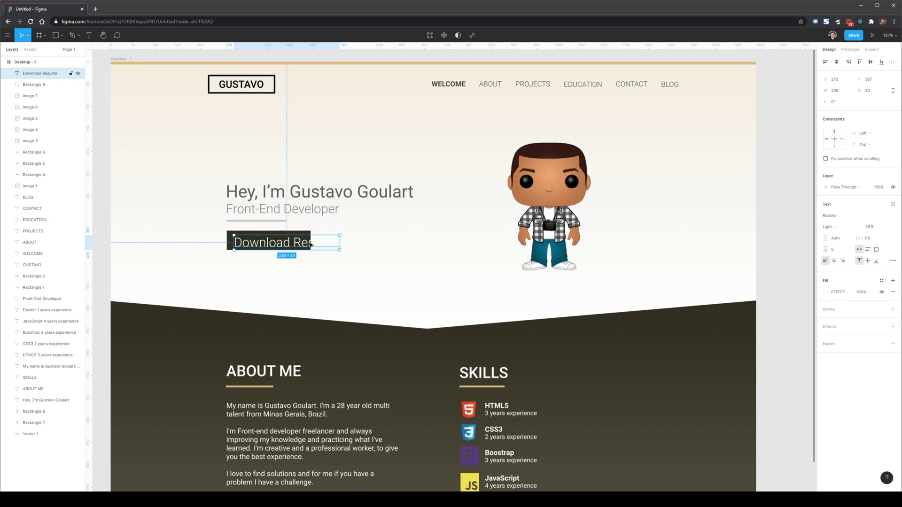
pyautogui.click(881, 227)
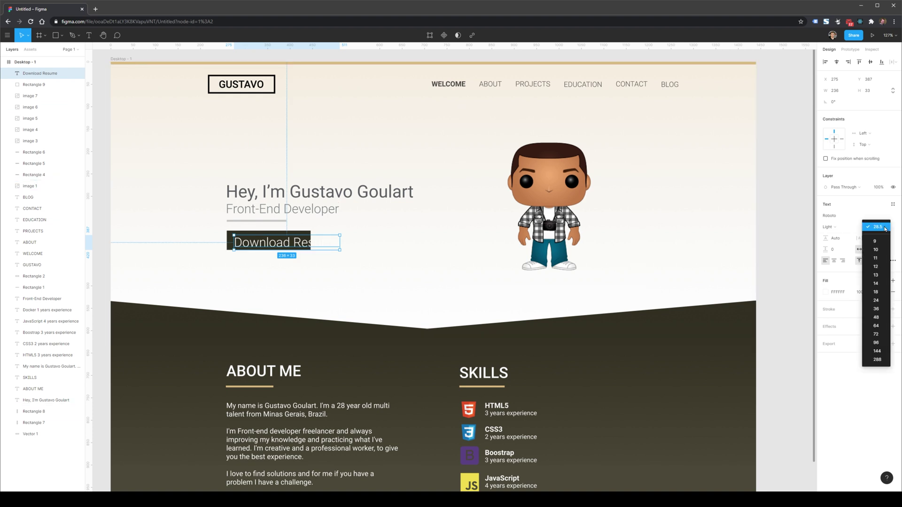
pyautogui.click(875, 299)
pyautogui.moveTo(258, 242); pyautogui.dragTo(260, 242)
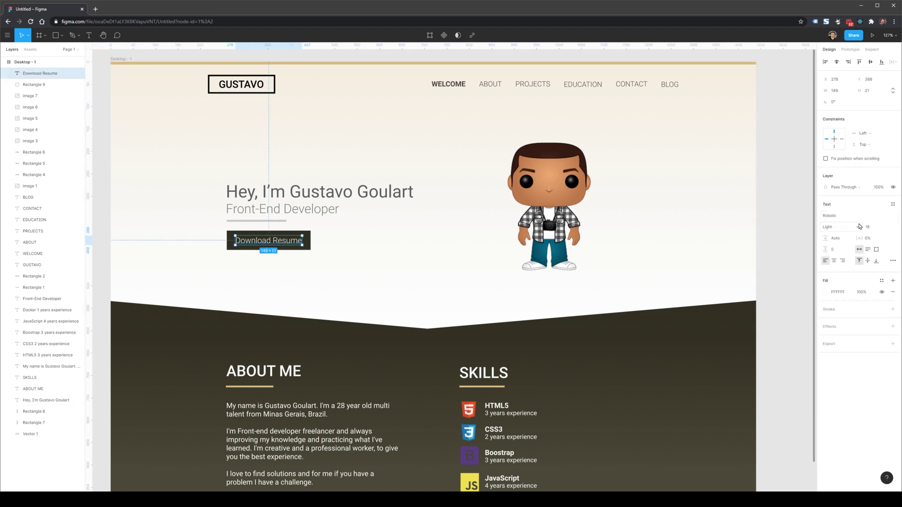
pyautogui.click(841, 228)
pyautogui.click(848, 240)
pyautogui.click(279, 274)
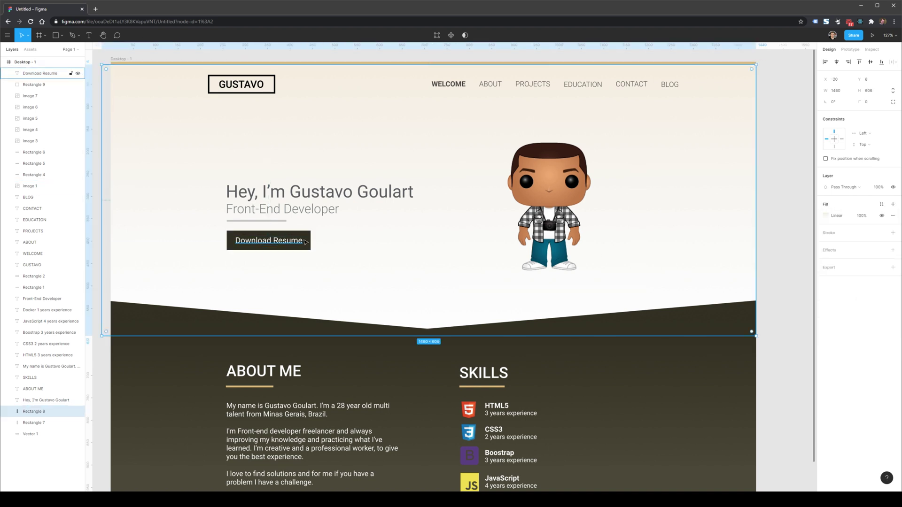
# Move the button, its label and the grey underline down 10 px, and shift them with the subtitle another 10 px
pyautogui.click(296, 244)
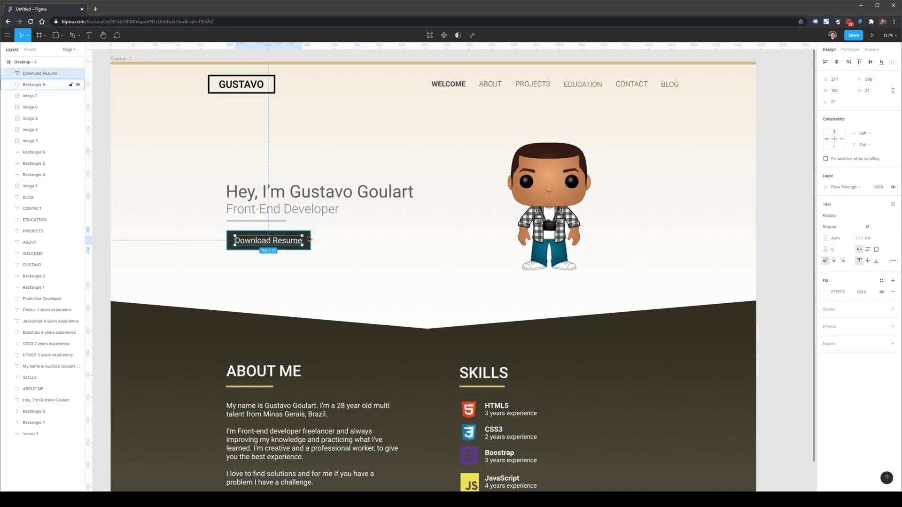
pyautogui.keyDown('shift'); pyautogui.click(308, 241); pyautogui.keyUp('shift')
pyautogui.keyDown('shift'); pyautogui.click(271, 222); pyautogui.keyUp('shift')
pyautogui.hotkey('shift', 'Down')
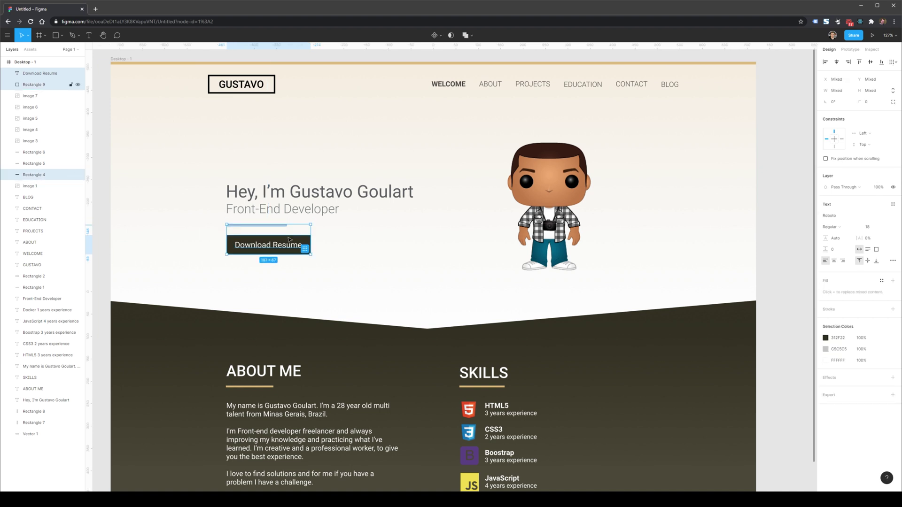
pyautogui.keyDown('shift'); pyautogui.click(276, 210); pyautogui.keyUp('shift')
pyautogui.hotkey('shift', 'Down')
pyautogui.click(249, 325)
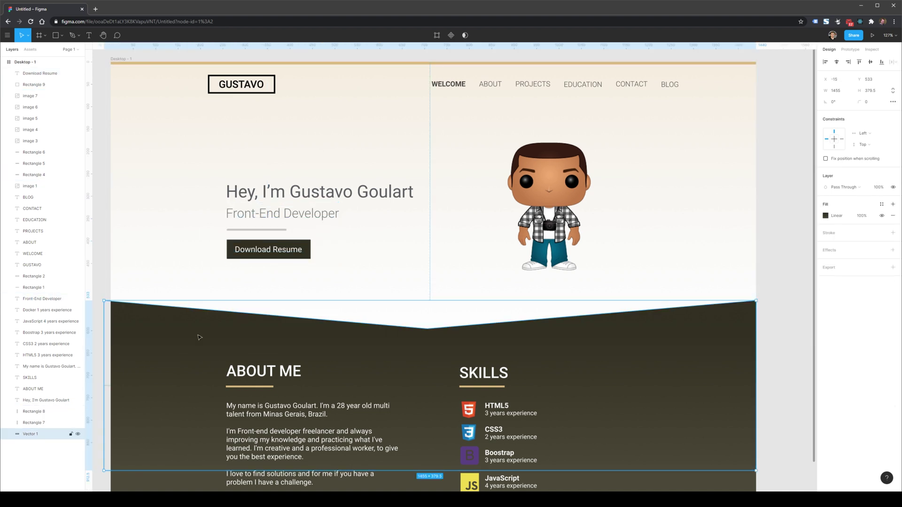
pyautogui.click(636, 265)
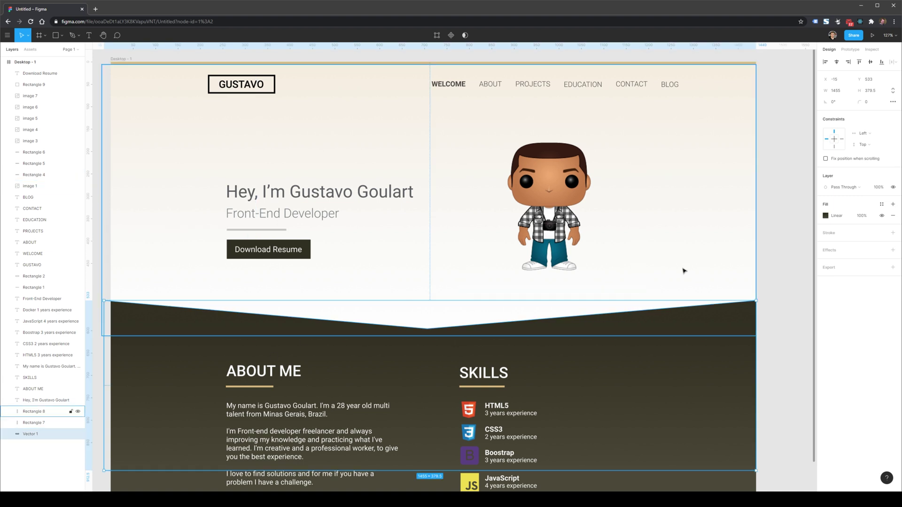
pyautogui.click(773, 251)
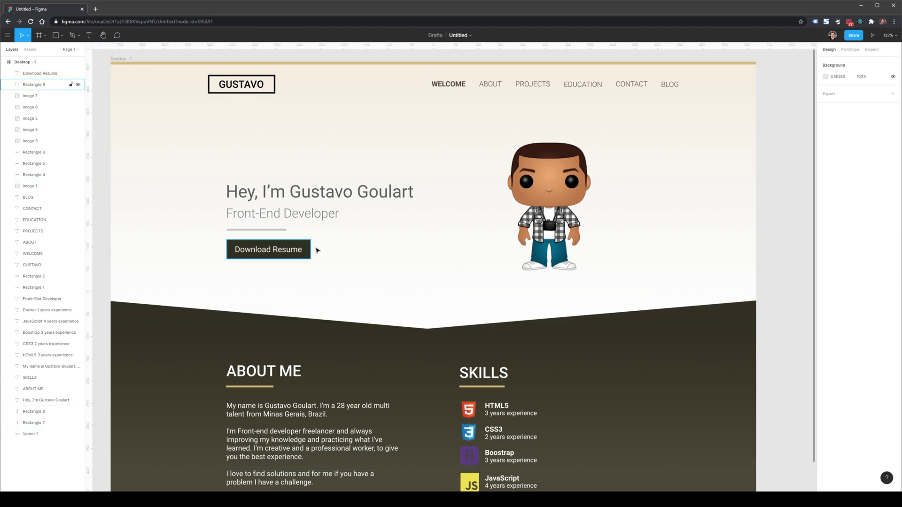
pyautogui.click(301, 249)
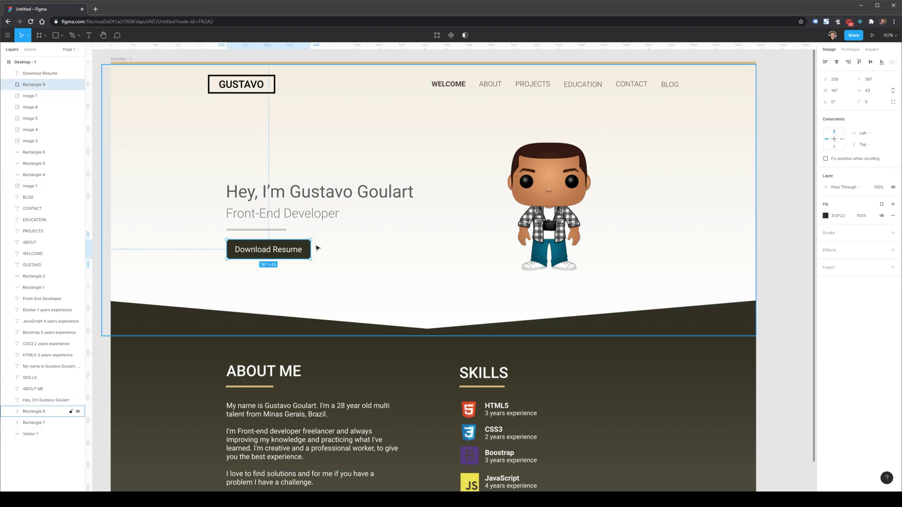
pyautogui.click(275, 252)
pyautogui.click(780, 214)
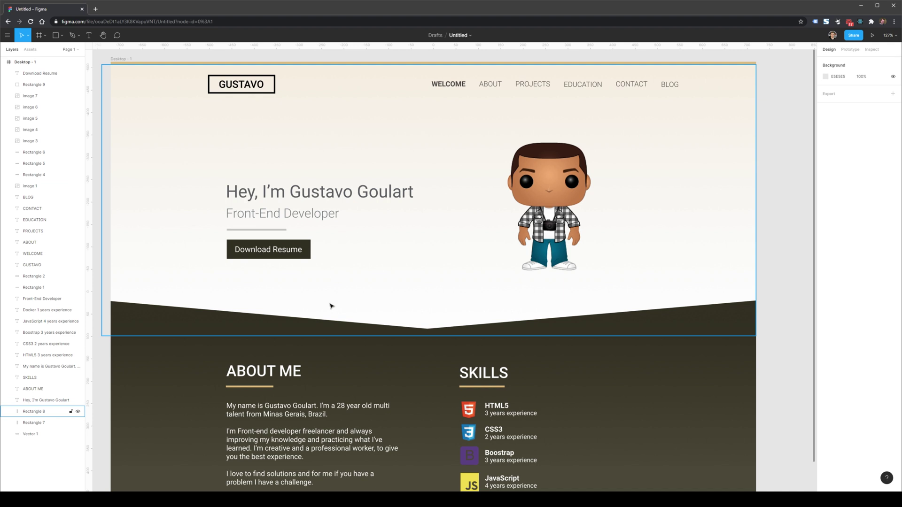
# Hide the interface and compare the original portfolio image side by side with the redesigned frame
pyautogui.scroll(-5, 331, 308)
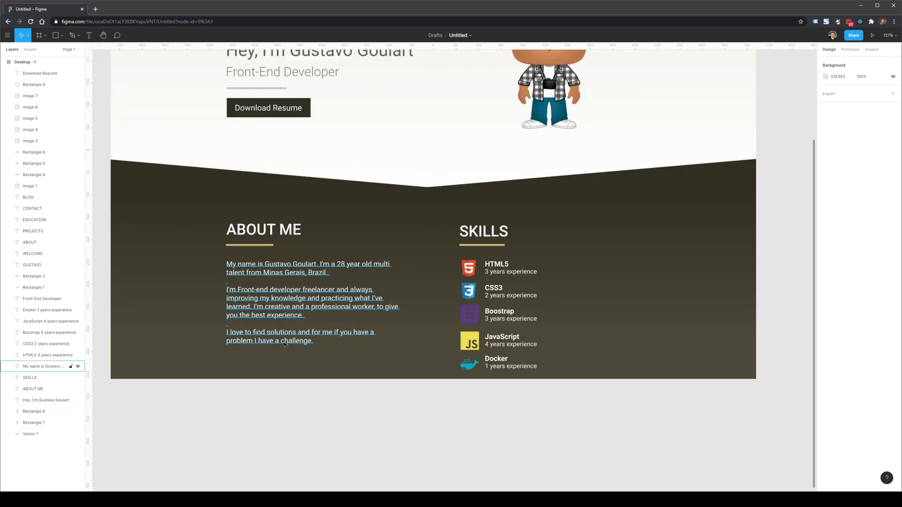
pyautogui.scroll(7, 347, 310)
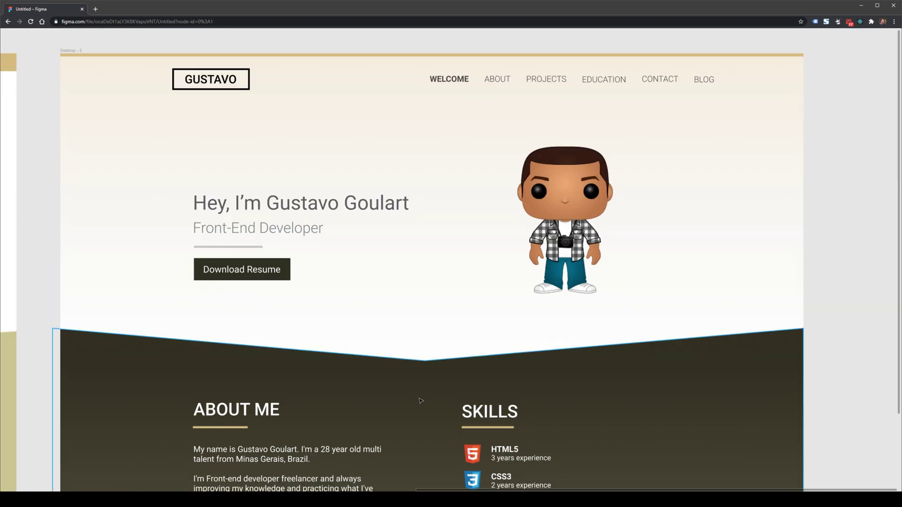
pyautogui.moveTo(423, 412); pyautogui.dragTo(438, 317)
pyautogui.scroll(-5, 570, 316)
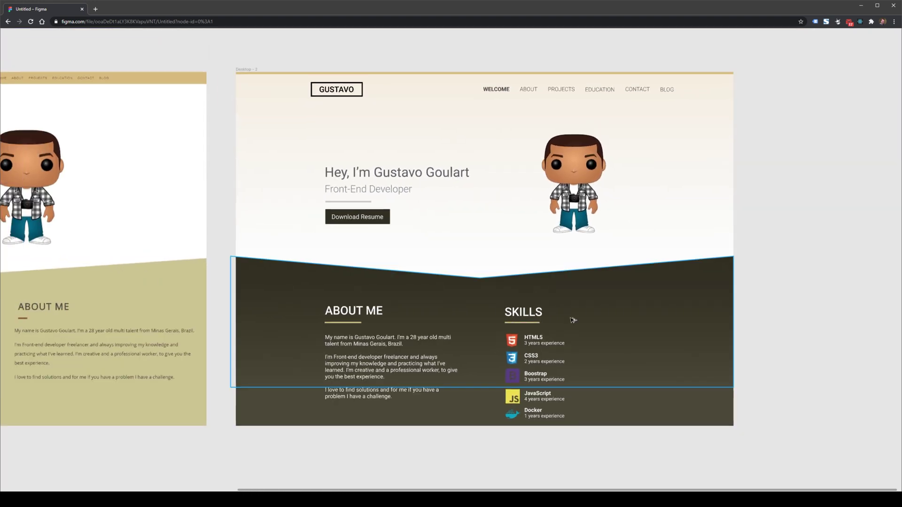
pyautogui.scroll(5, 133, 295)
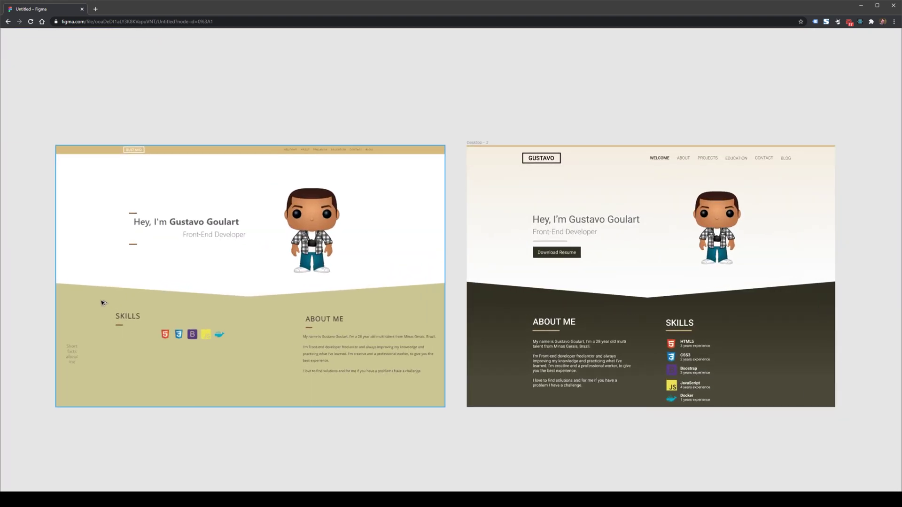
pyautogui.scroll(2, 101, 303)
pyautogui.scroll(-3, 100, 302)
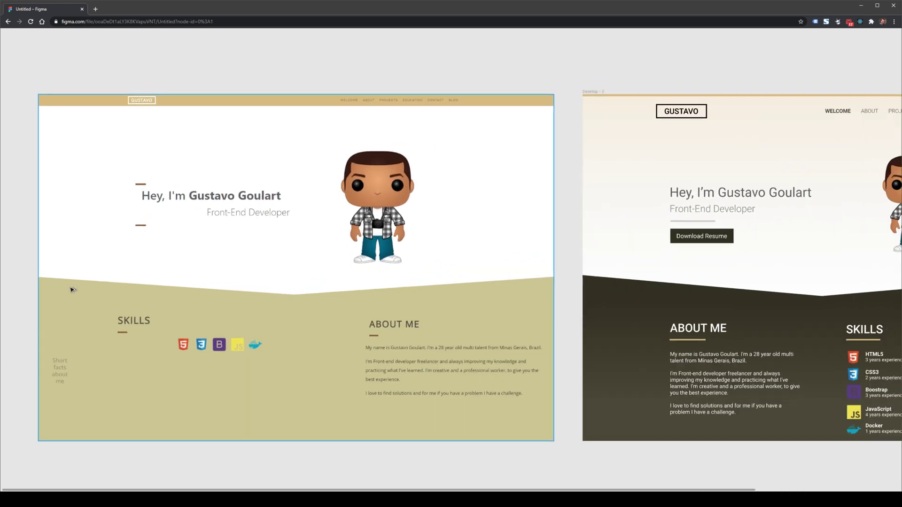
pyautogui.scroll(-2, 135, 296)
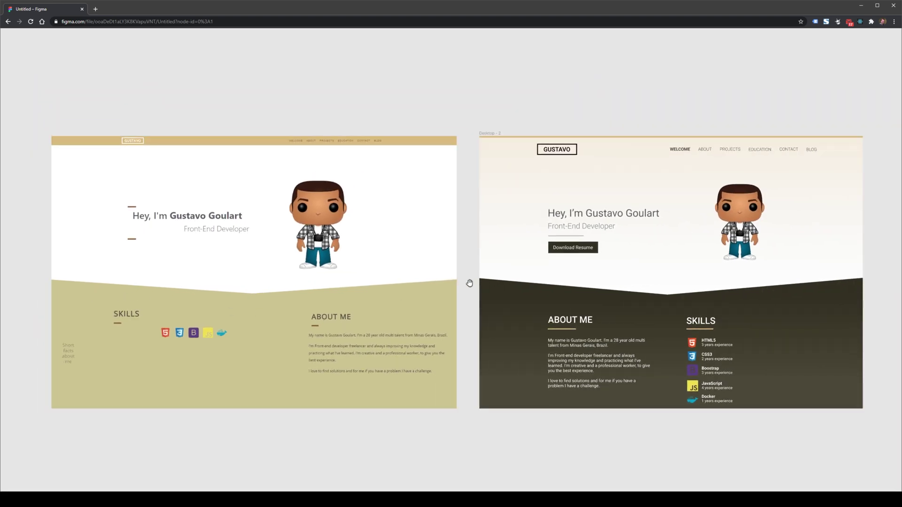
pyautogui.moveTo(469, 282); pyautogui.dragTo(460, 272)
pyautogui.scroll(1, 463, 269)
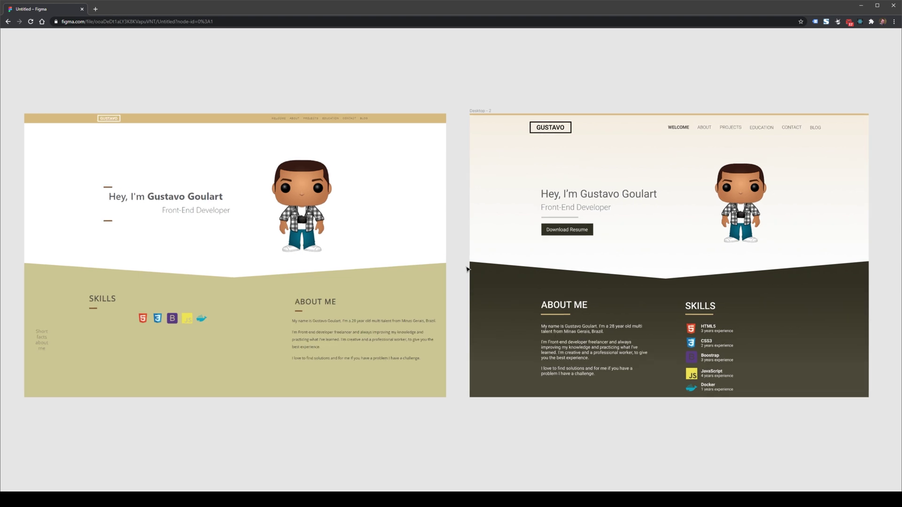
pyautogui.scroll(1, 458, 271)
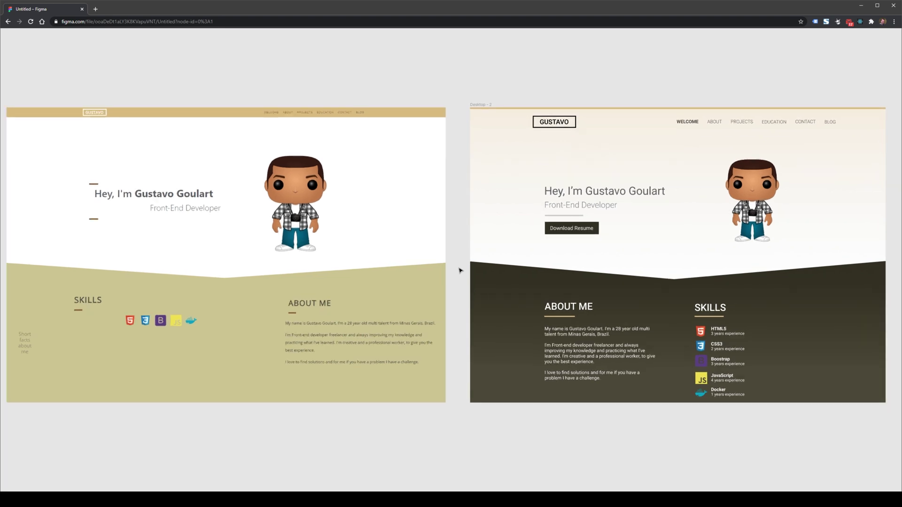
pyautogui.click(246, 299)
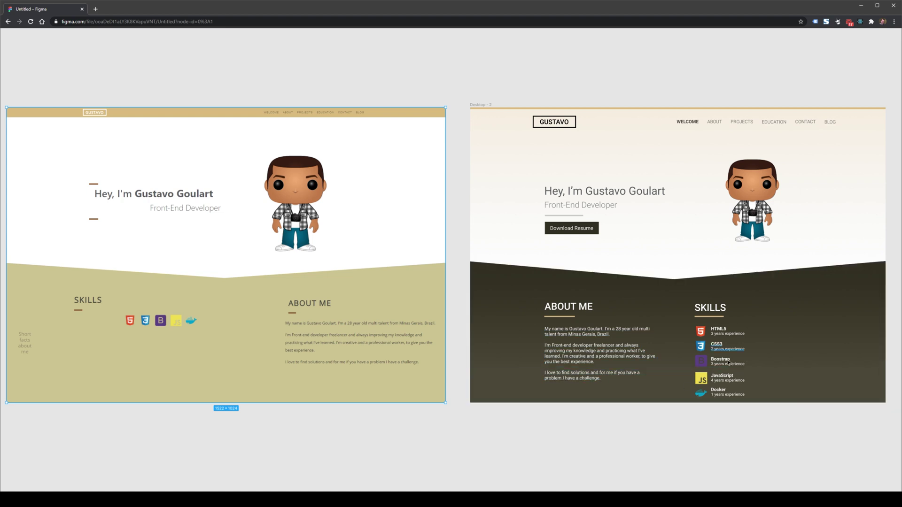
pyautogui.click(700, 422)
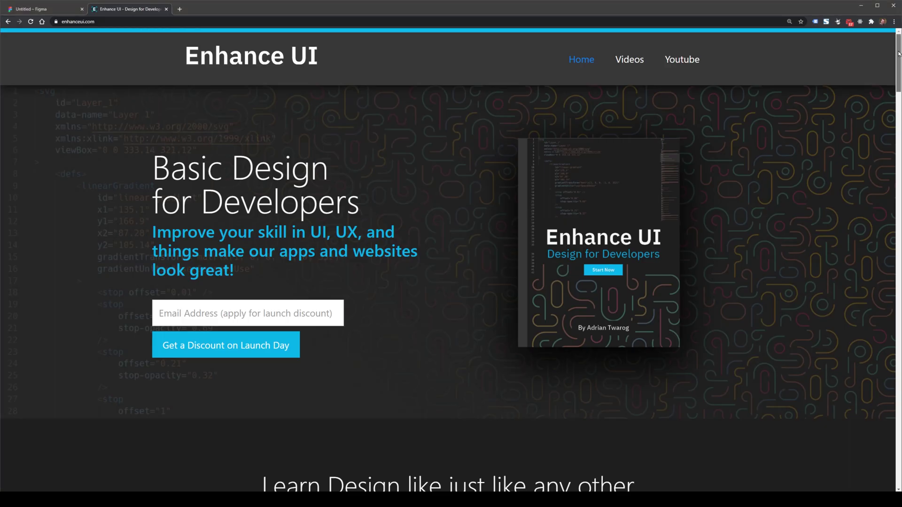
pyautogui.moveTo(898, 54); pyautogui.dragTo(901, 86)
pyautogui.hotkey('ctrl', 'w')
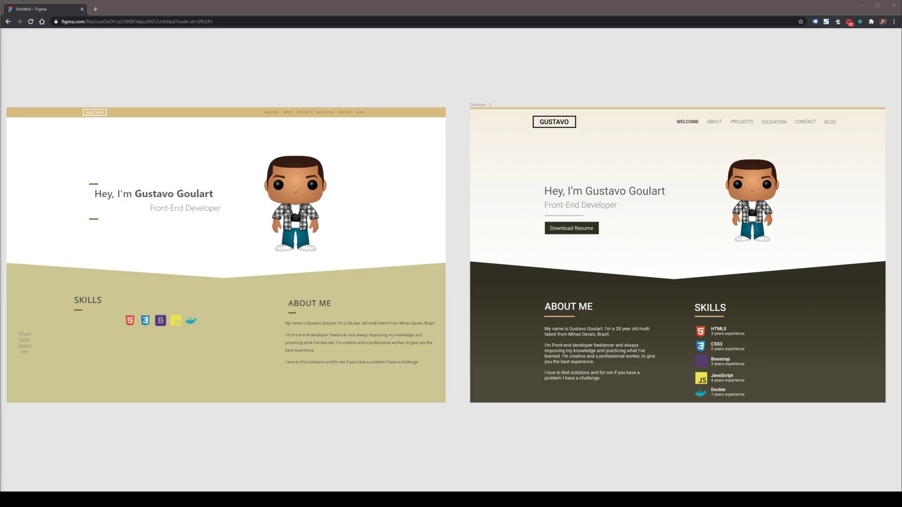